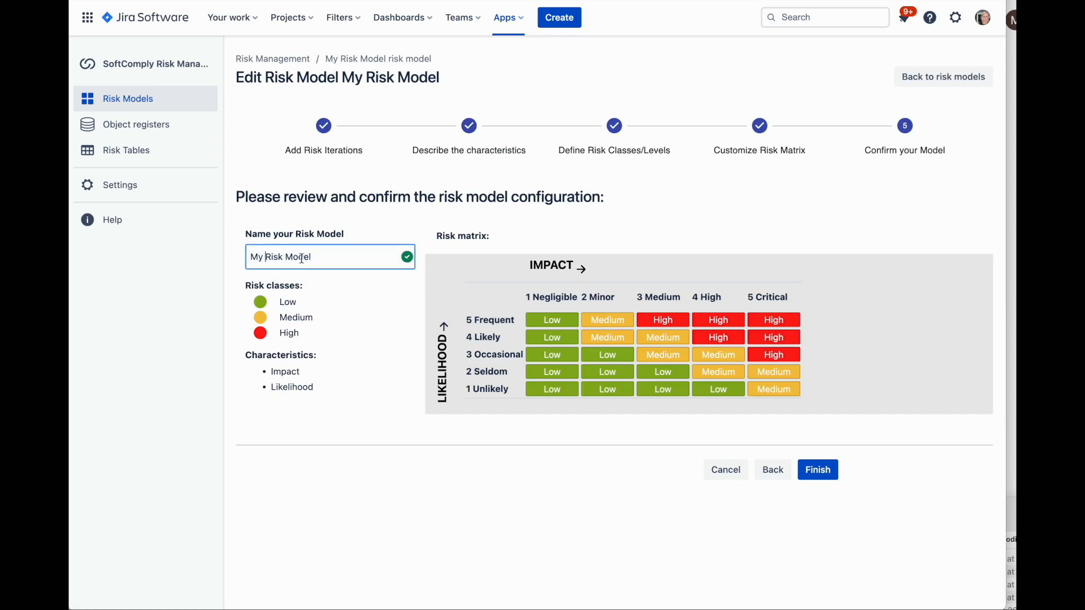
Rename the risk model as My Organisational Risk Model and finish its configuration
type("Organisational")
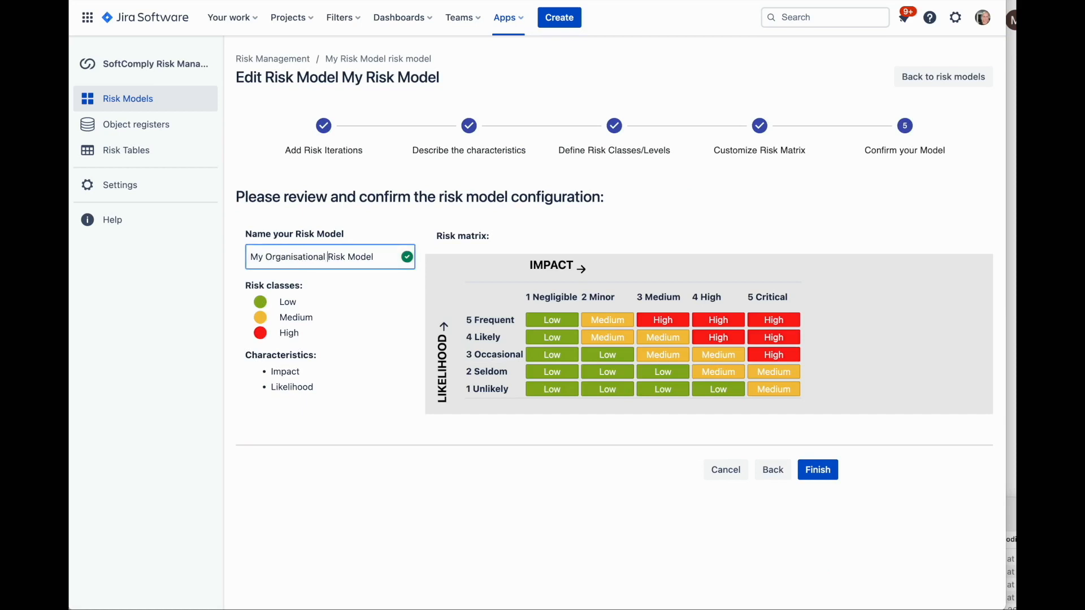
left_click(828, 472)
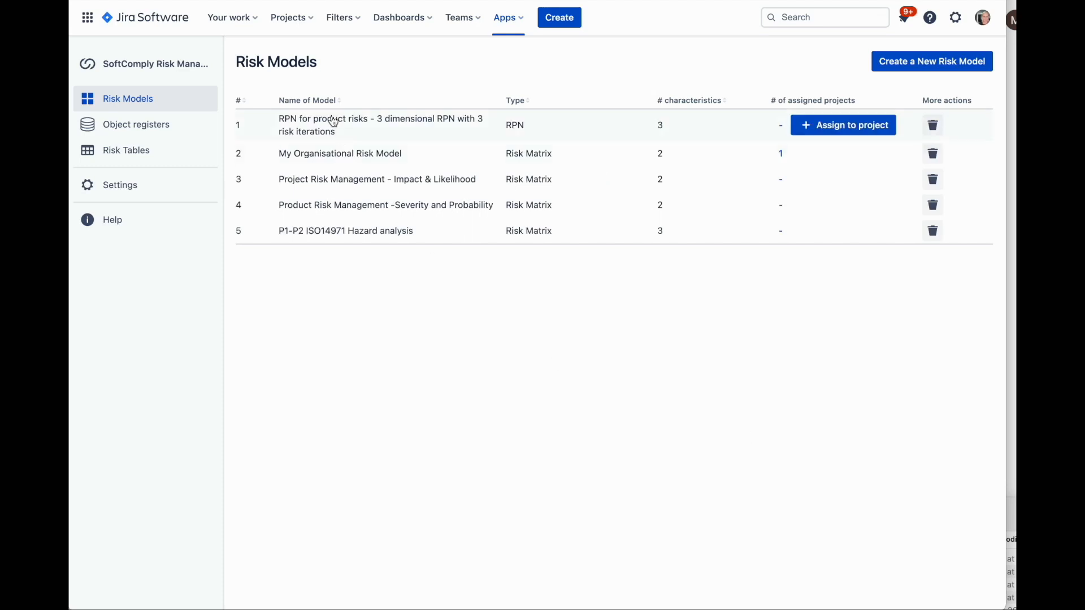
Set the risk iterations of the RPN for product risks model to Initial and Residual, starting from the predefined Initial, Current set
left_click(333, 121)
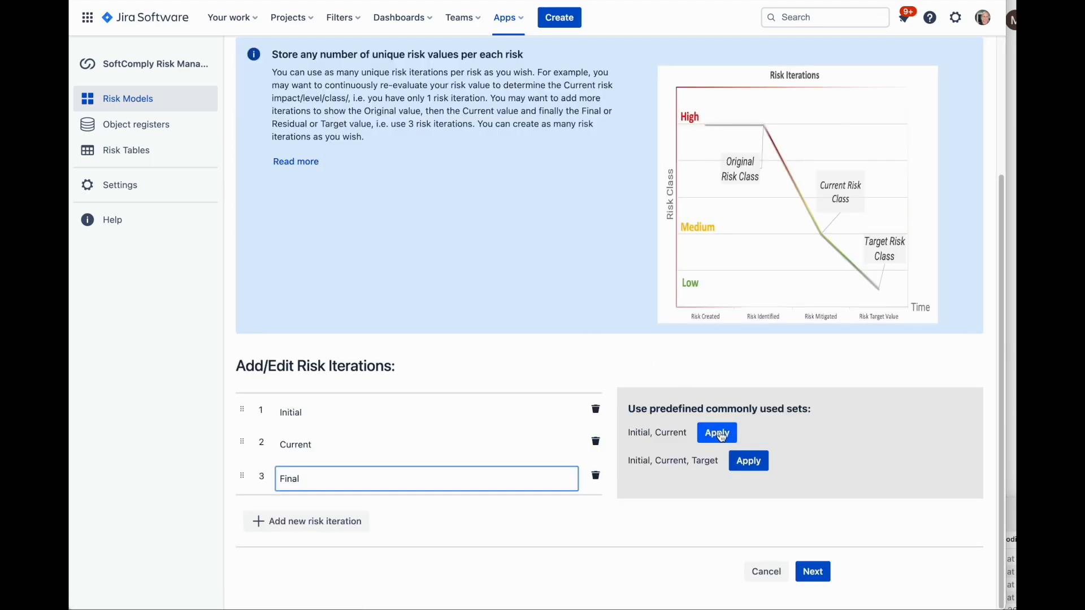
left_click(717, 432)
left_click(368, 477)
left_click_drag(368, 477, 264, 463)
type("Residual")
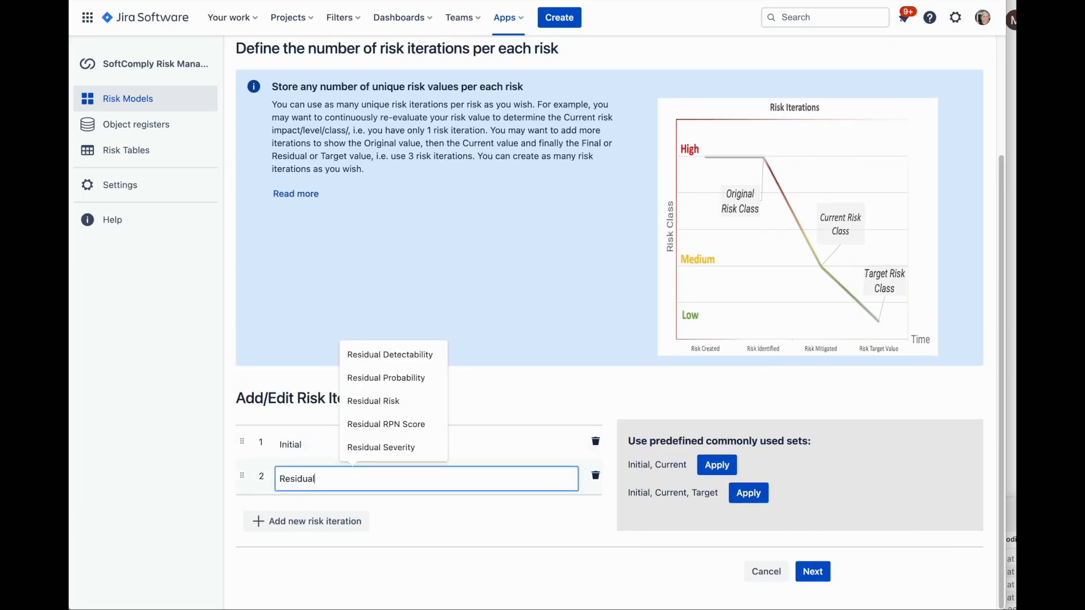
key("Return")
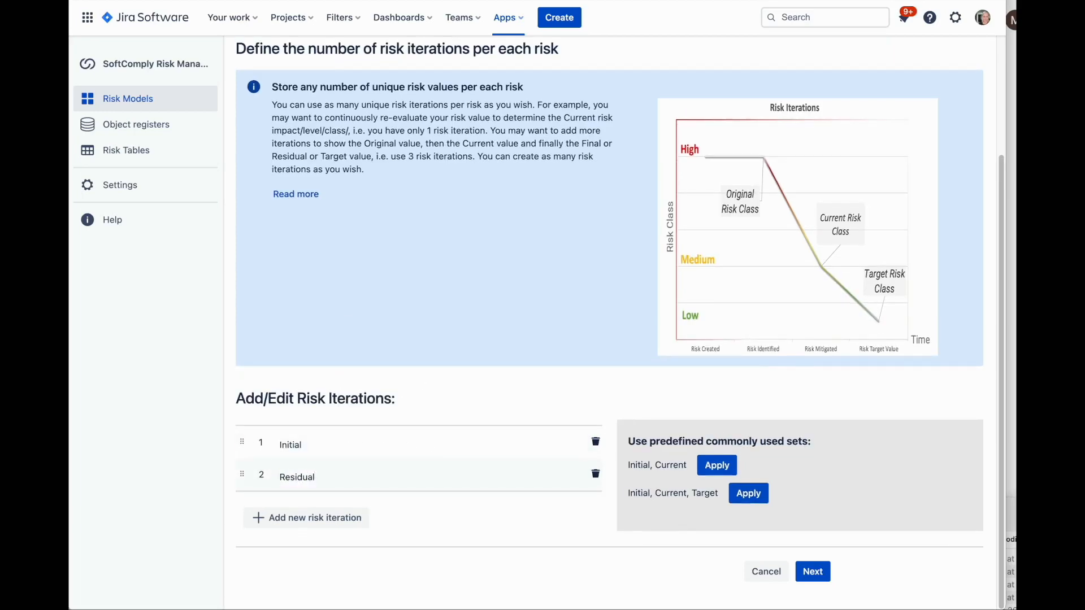
left_click(813, 572)
Review the Severity, Probability and Detectability characteristics and the risk levels, and accept them unchanged
scroll(692, 358, "up", 15)
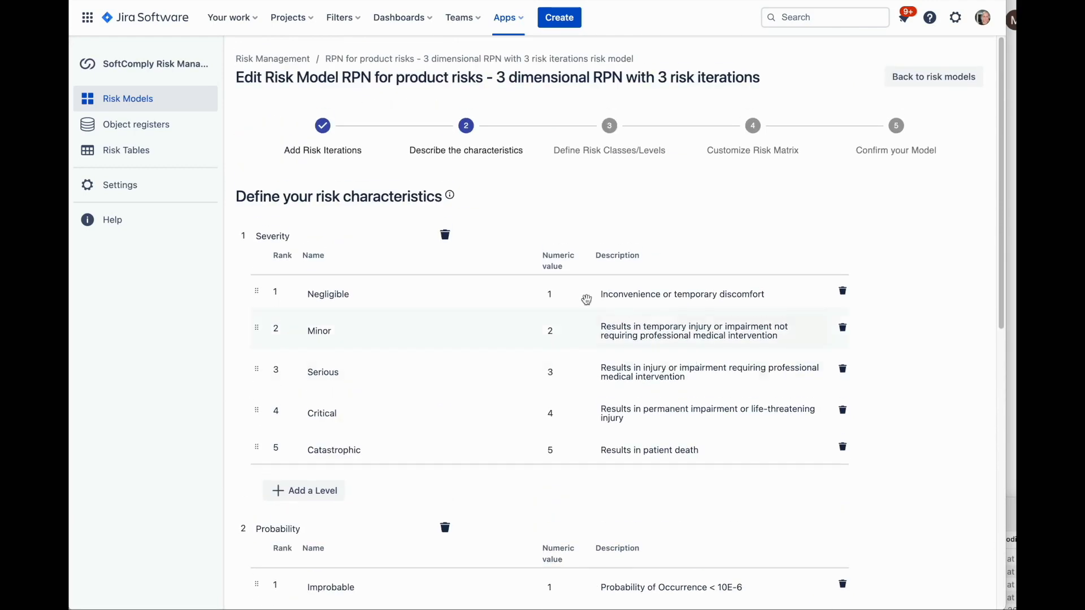
scroll(366, 406, "down", 5)
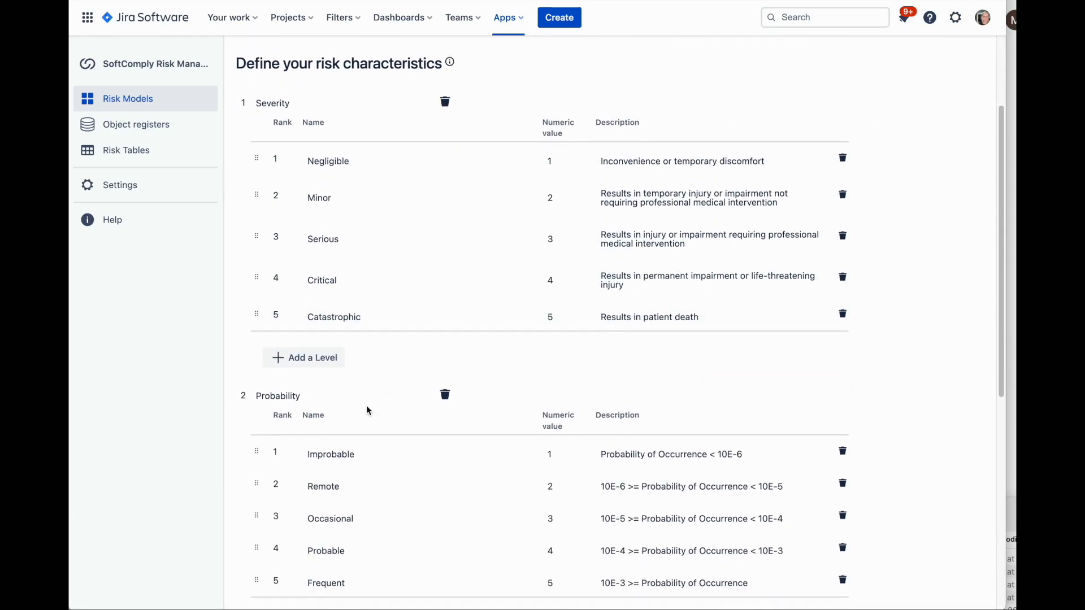
scroll(366, 405, "down", 15)
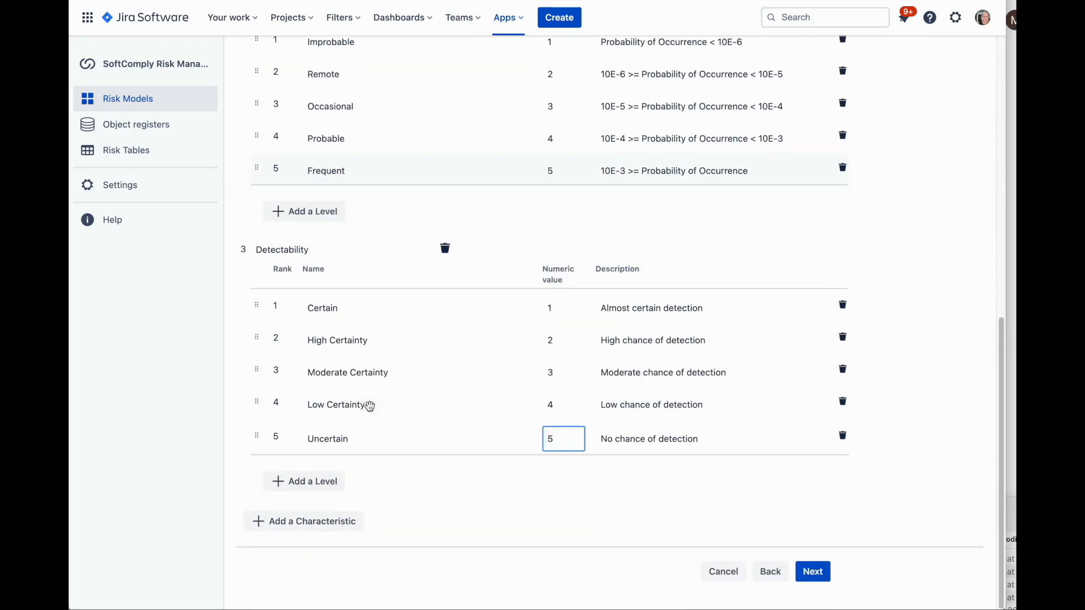
left_click(813, 571)
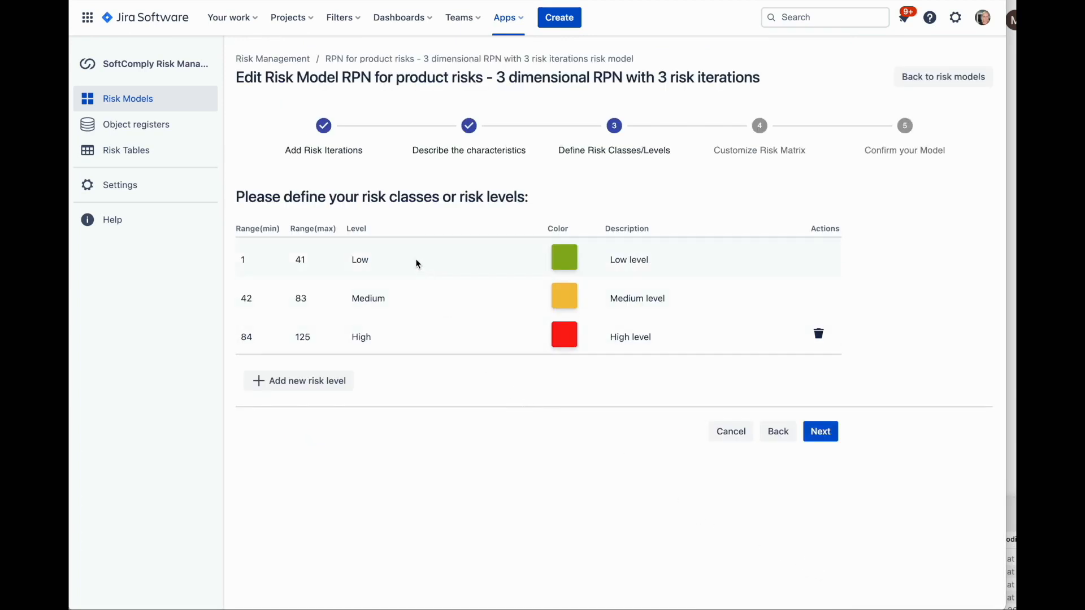
left_click(828, 436)
Name the RPN risk model My Product Risk Model and finish its configuration
left_click(367, 257)
key("ctrl+a")
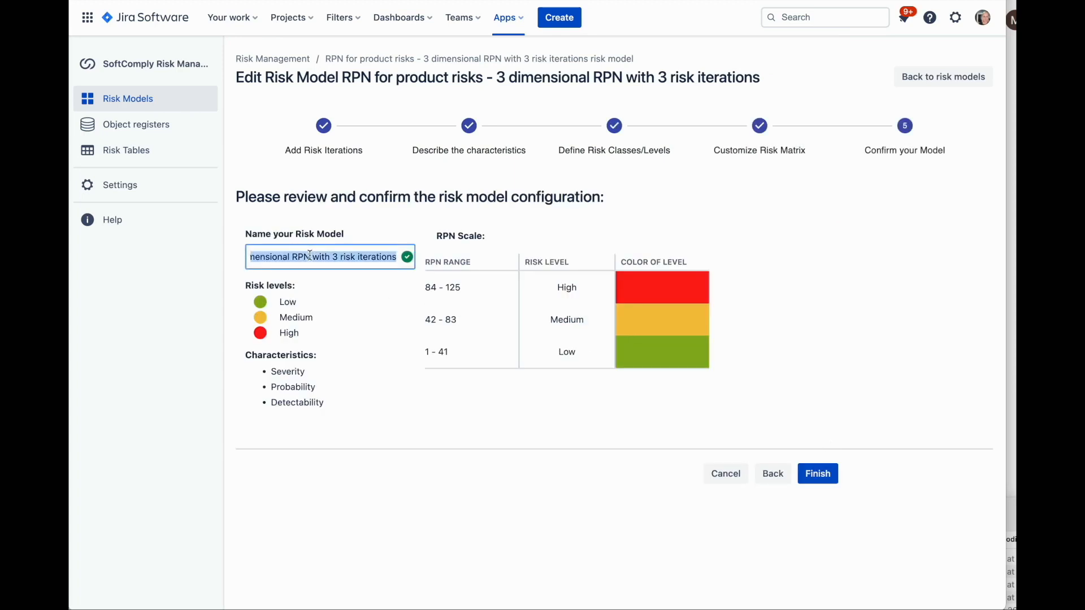
type("My Product Risk Model")
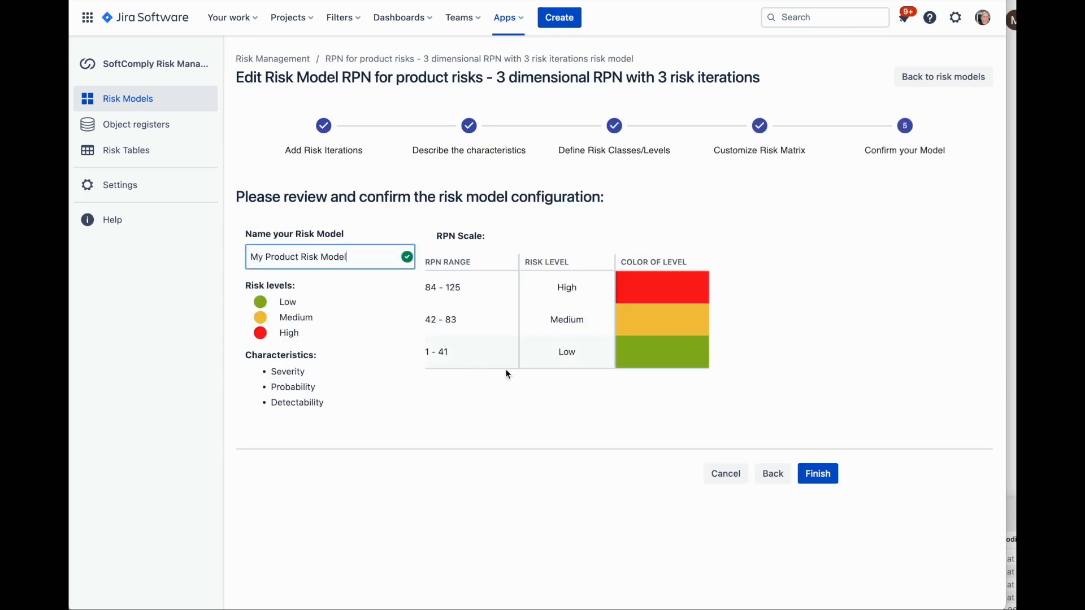
left_click(818, 473)
Create a new risk table template named My Central Risk Table
left_click(139, 154)
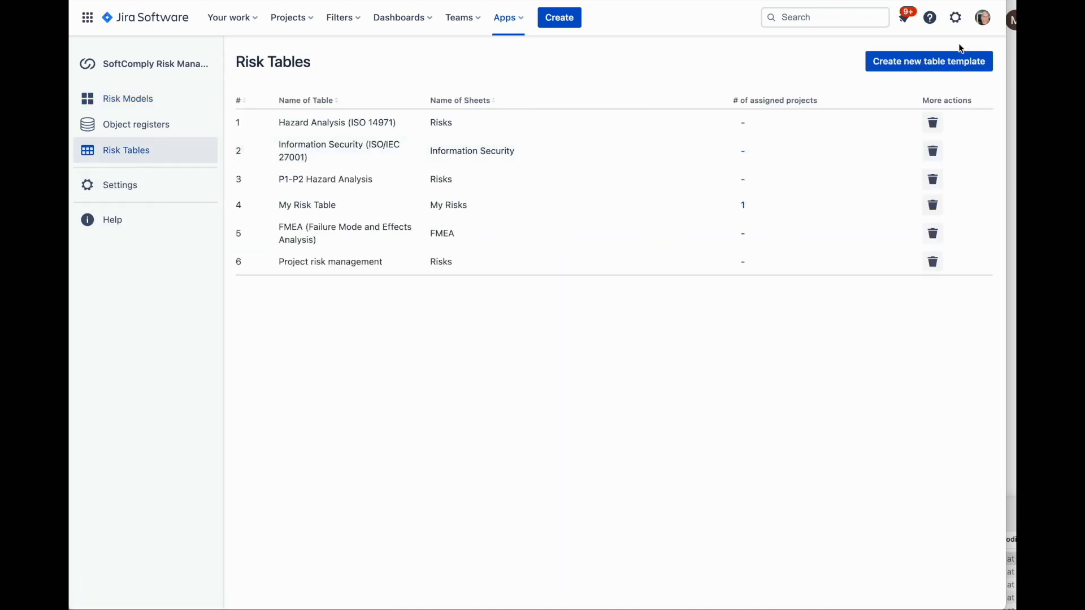
left_click(929, 63)
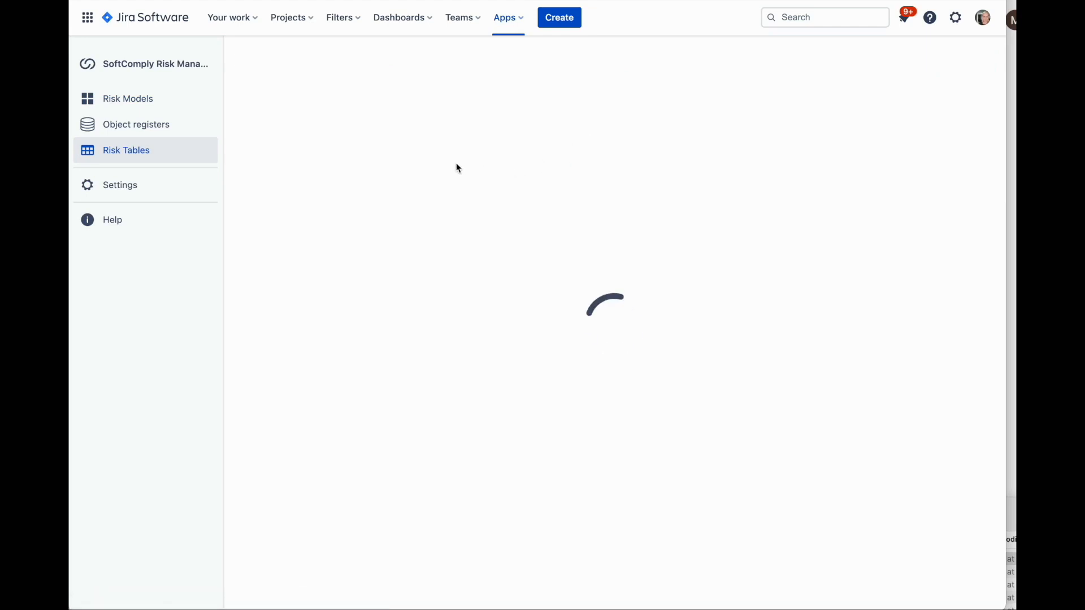
type("My Ce")
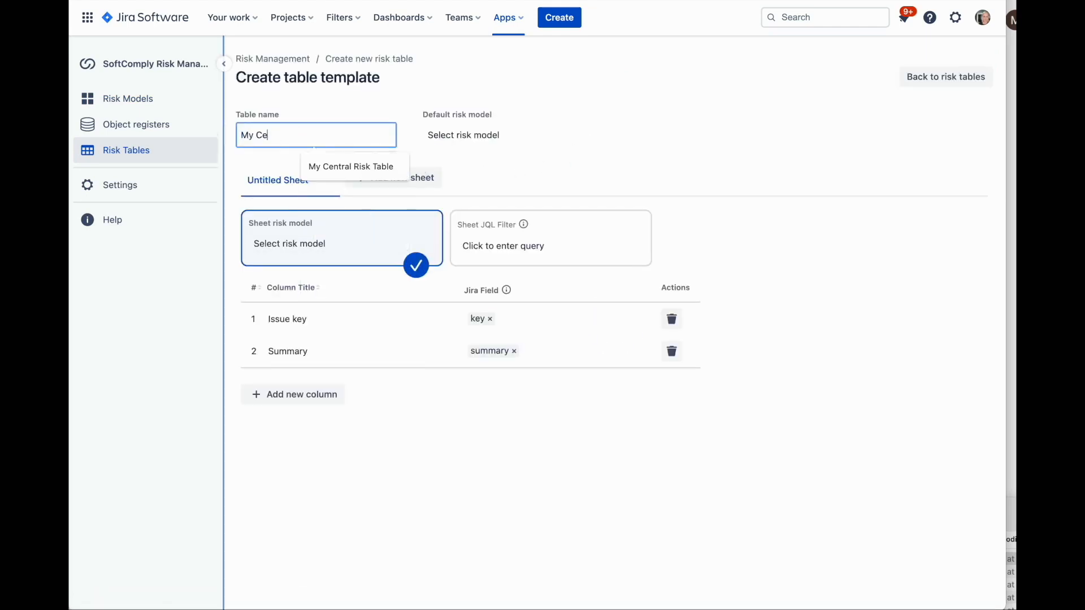
type("ntral Risk Table")
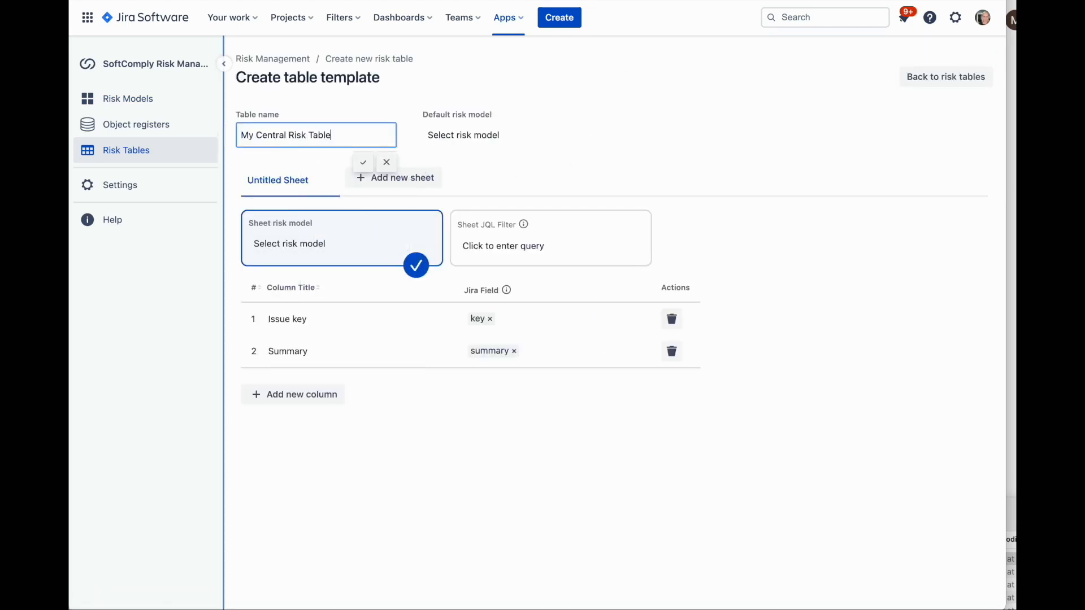
key("Return")
Set the default risk model to My Organisational Risk Model and name the untitled sheet Organisational Risks
left_click(468, 144)
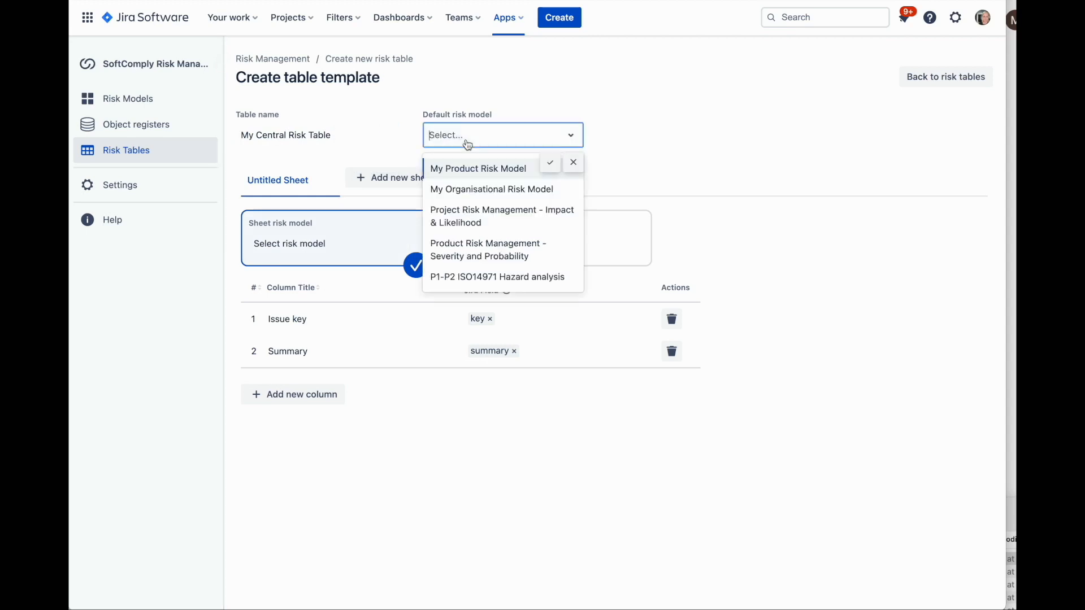
left_click(500, 189)
type("Organisational Risks")
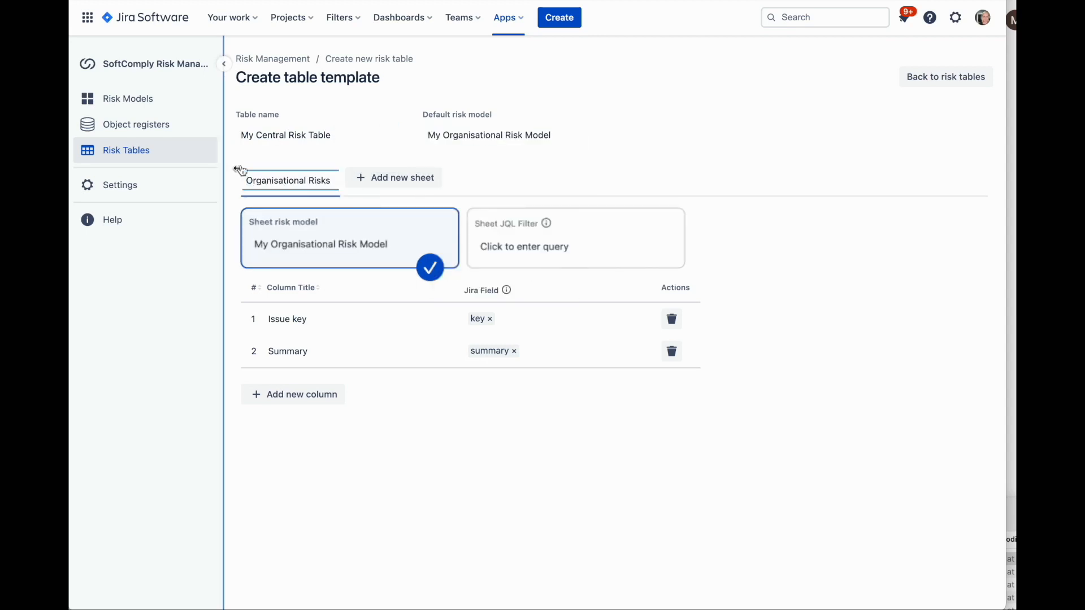
Add columns for initial and current Impact, Likelihood and Risk Class, Risk Progress, General links, Assignee, Description, is mitigated by and is verified by
left_click(294, 396)
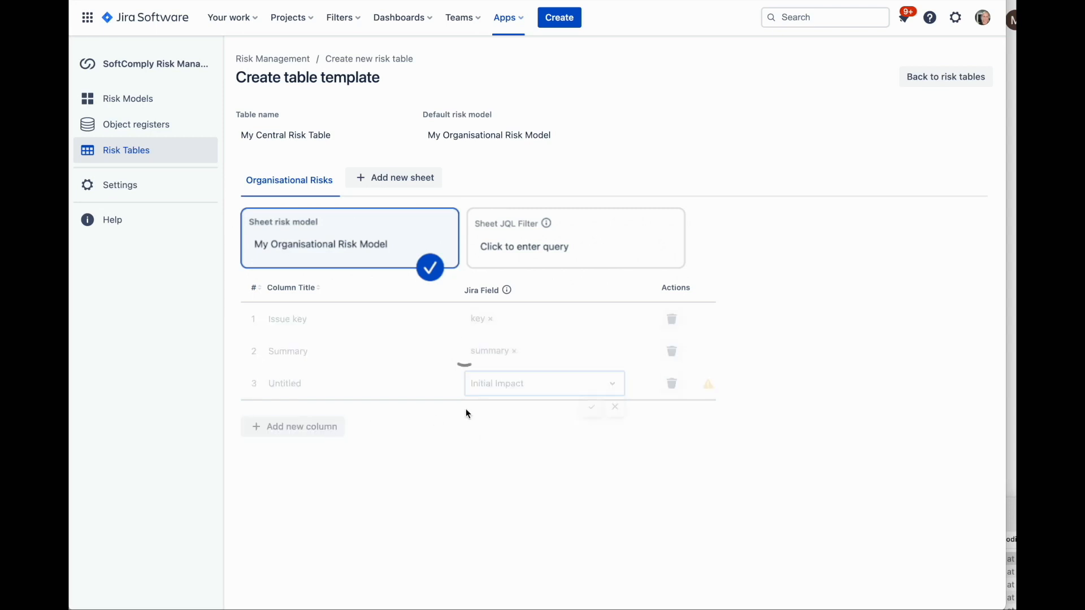
left_click(294, 427)
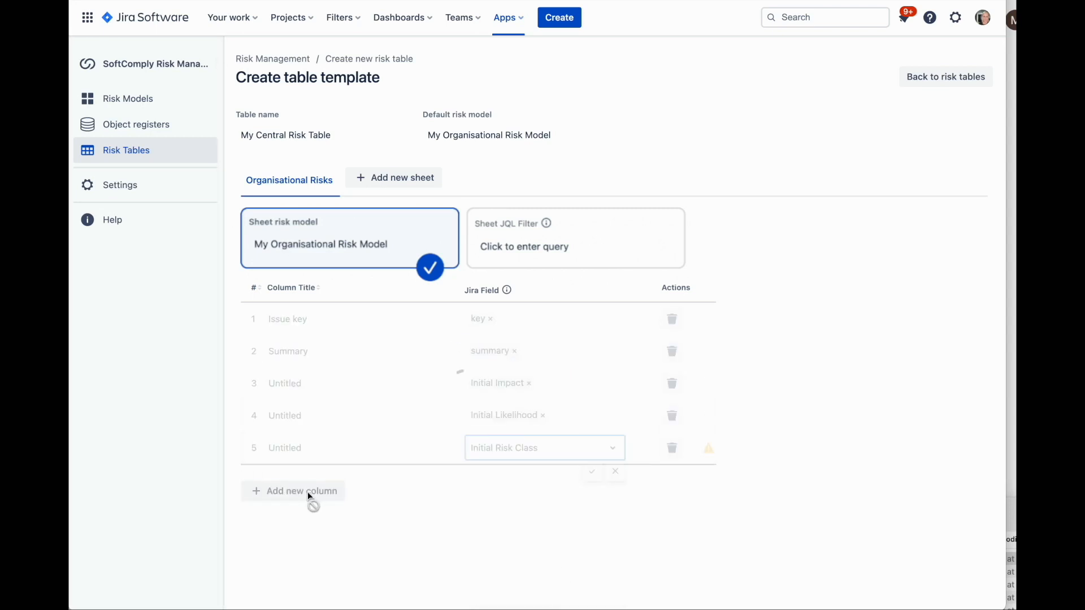
left_click(294, 491)
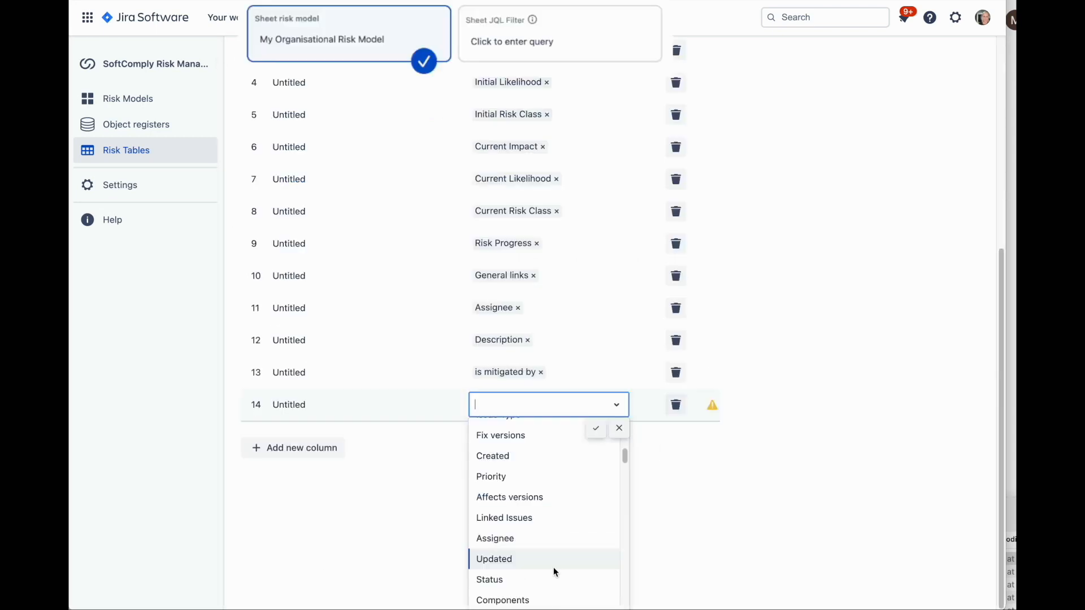
scroll(554, 567, "down", 3)
left_click(534, 572)
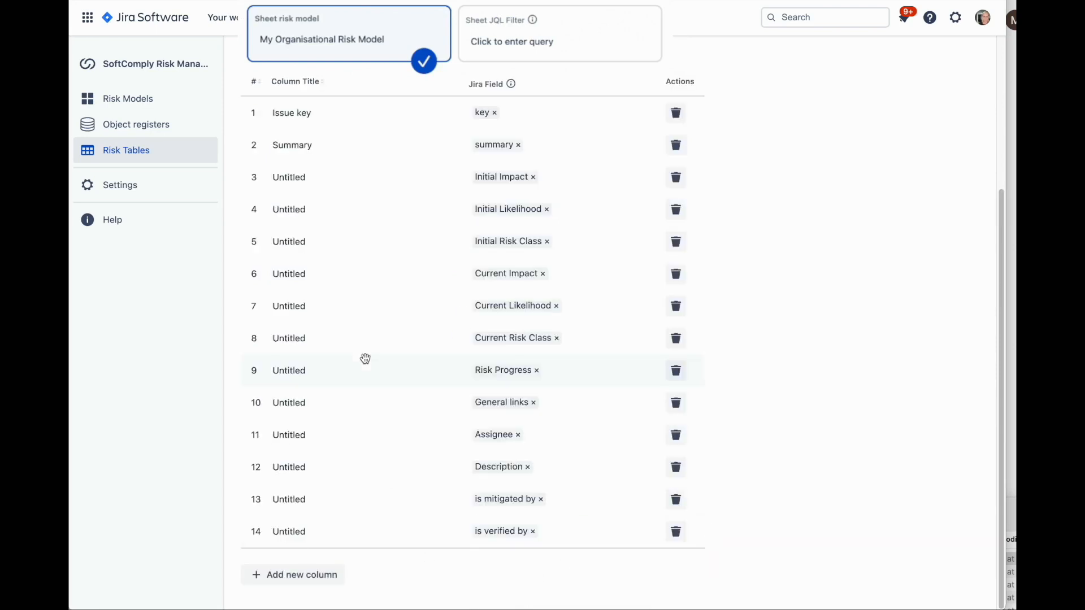
Title the three untitled columns for the initial risk fields Initial Impact, Initial Likelihood and Initial Risk Class
left_click(290, 176)
type("Initial Impact")
key("Return")
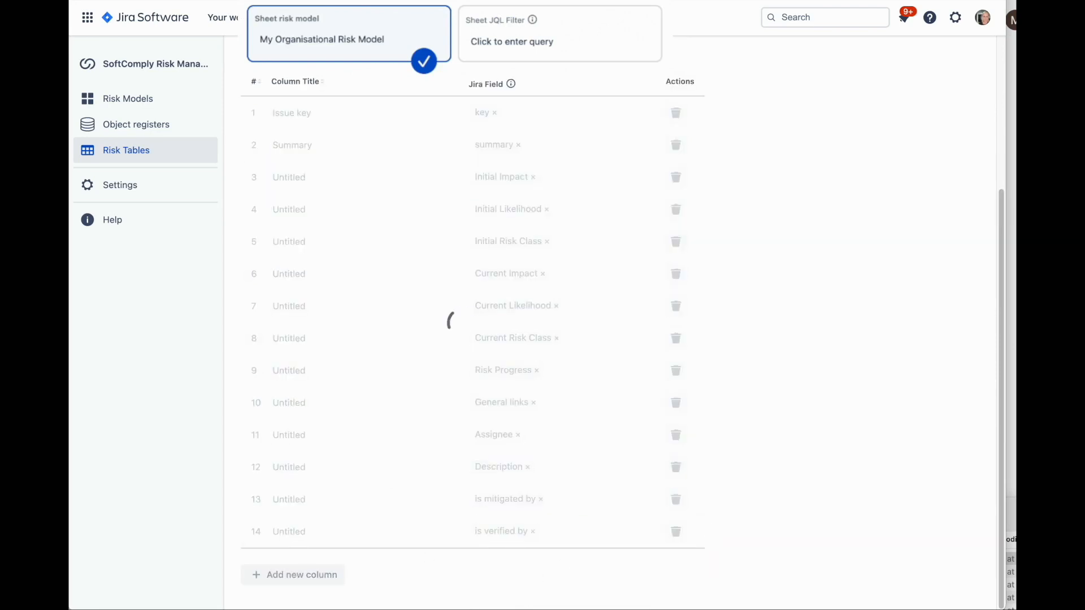
left_click(290, 210)
type("Initial Likelihood")
key("Return")
left_click(299, 242)
type("Initial Risk Class")
key("Return")
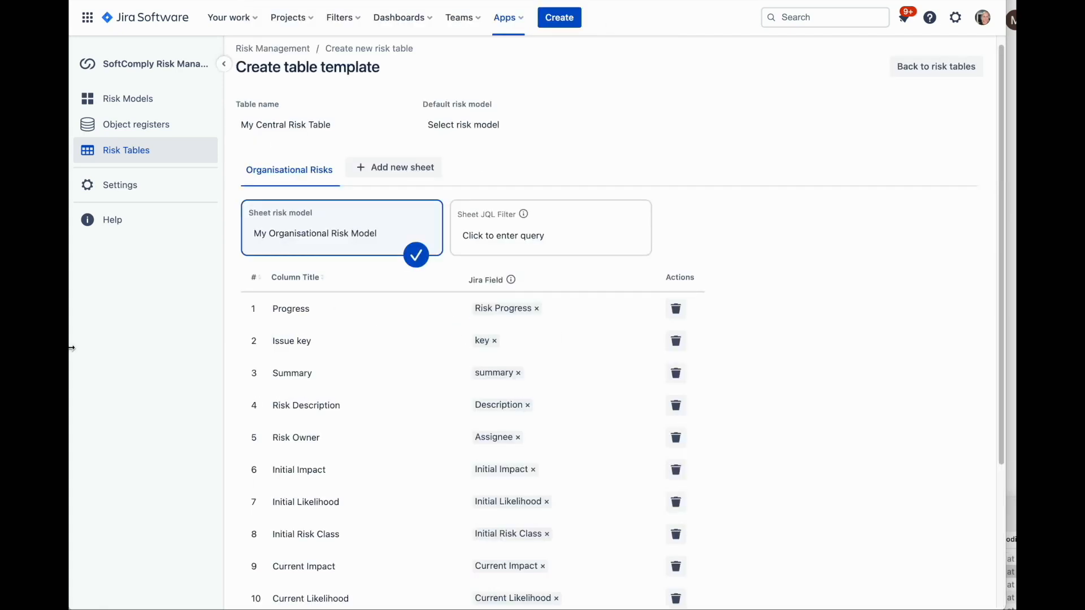
Add two new sheets and set up the first as Product Risks using My Product Risk Model
double_click(380, 167)
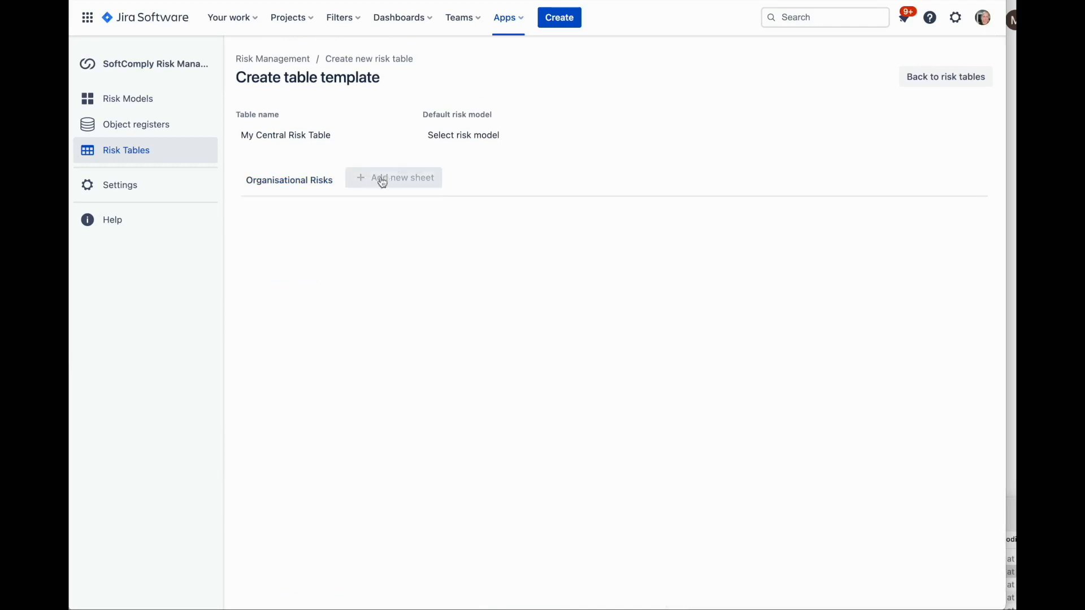
left_click(417, 181)
type("Product Risks")
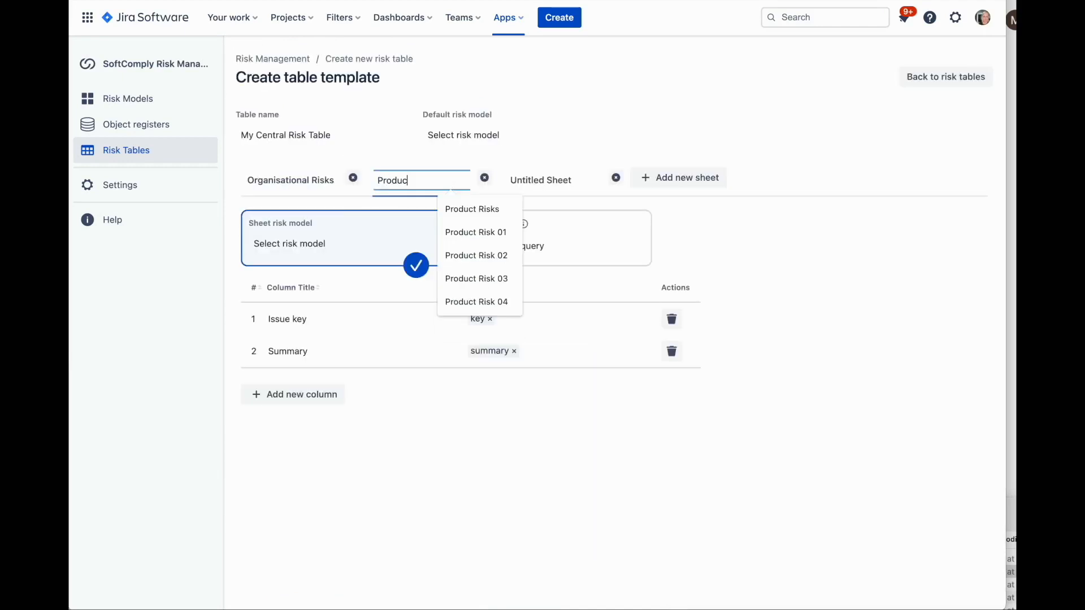
key("Return")
left_click(322, 246)
left_click(375, 271)
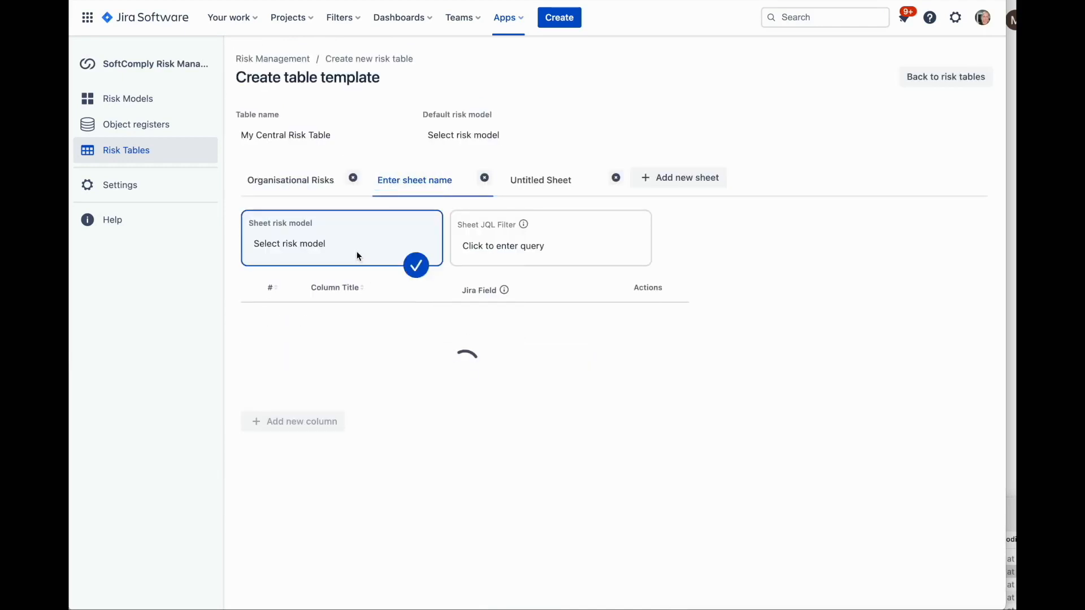
Name the remaining untitled sheet Tasks and set its JQL filter to type=task
left_click(541, 180)
type("Tasks")
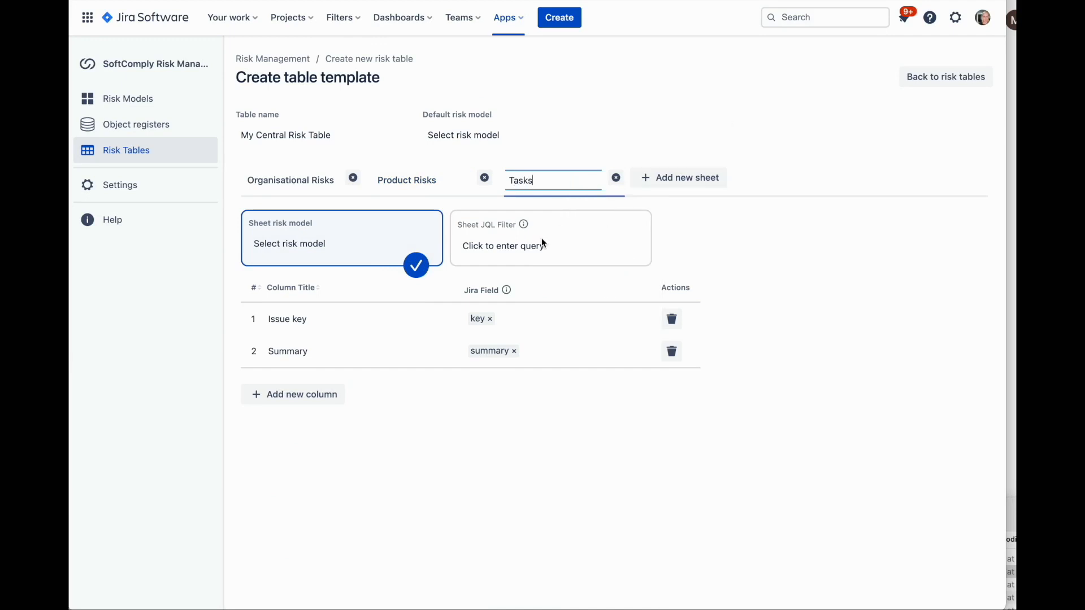
left_click(542, 244)
type("type=task")
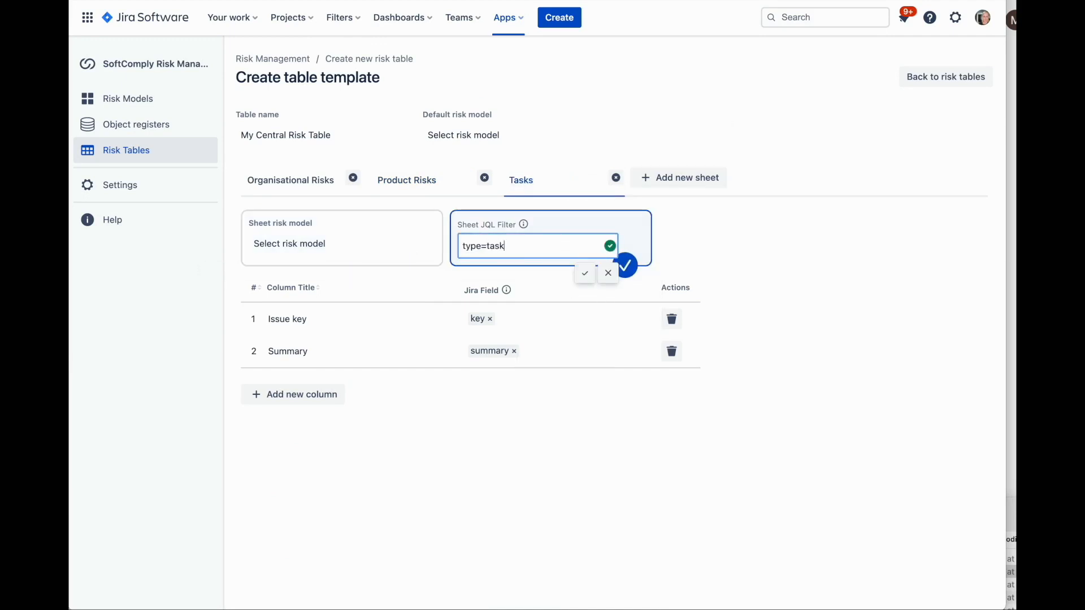
left_click(583, 273)
Add two columns to the Product Risks sheet for the Initial Severity and Initial Probability fields
left_click(416, 180)
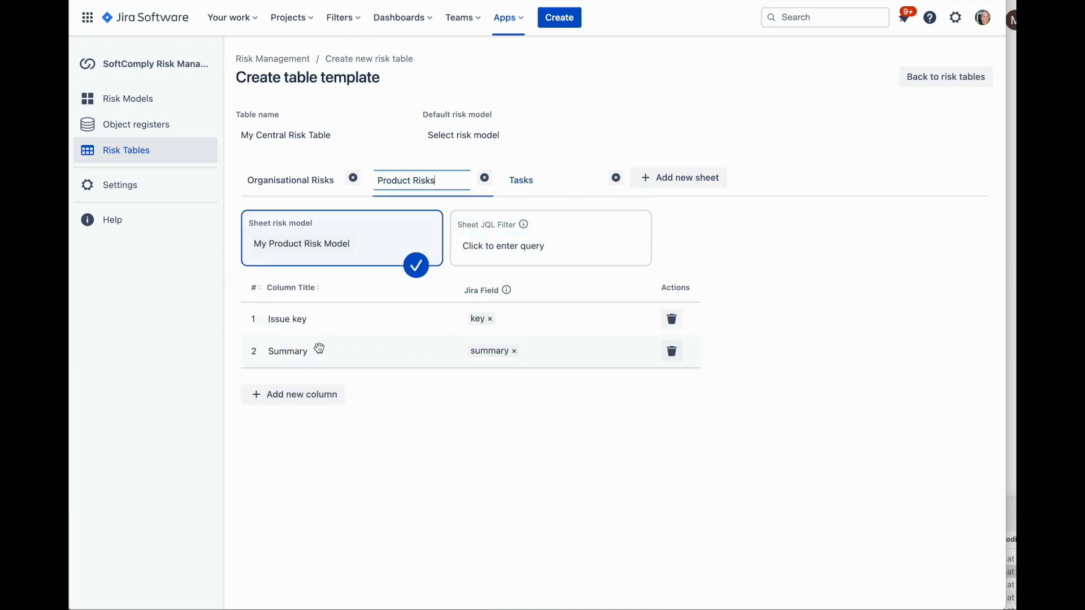
left_click(316, 396)
left_click(511, 384)
left_click(505, 426)
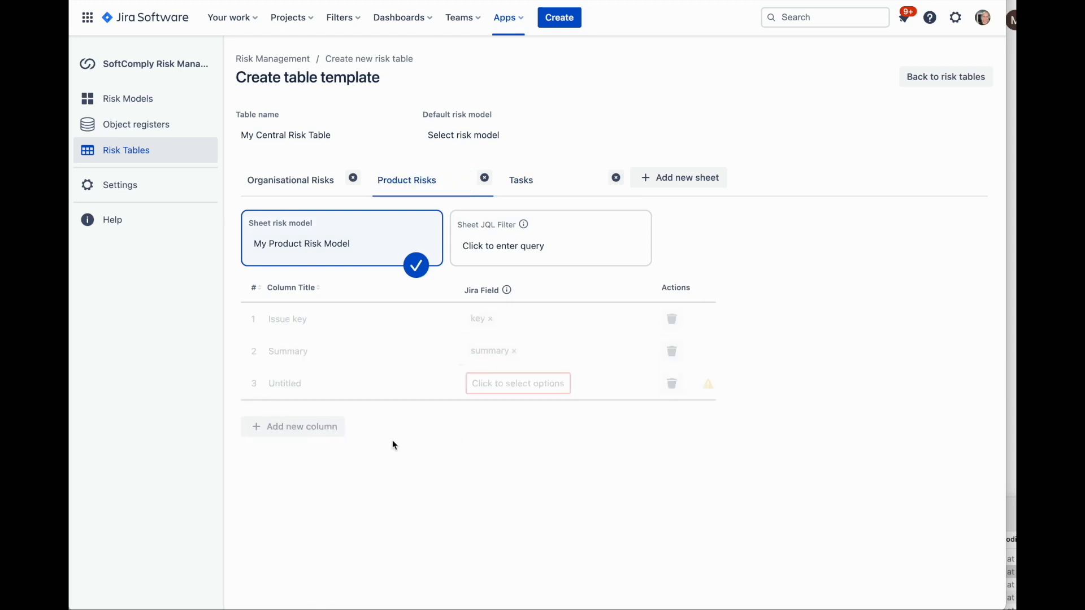
left_click(289, 439)
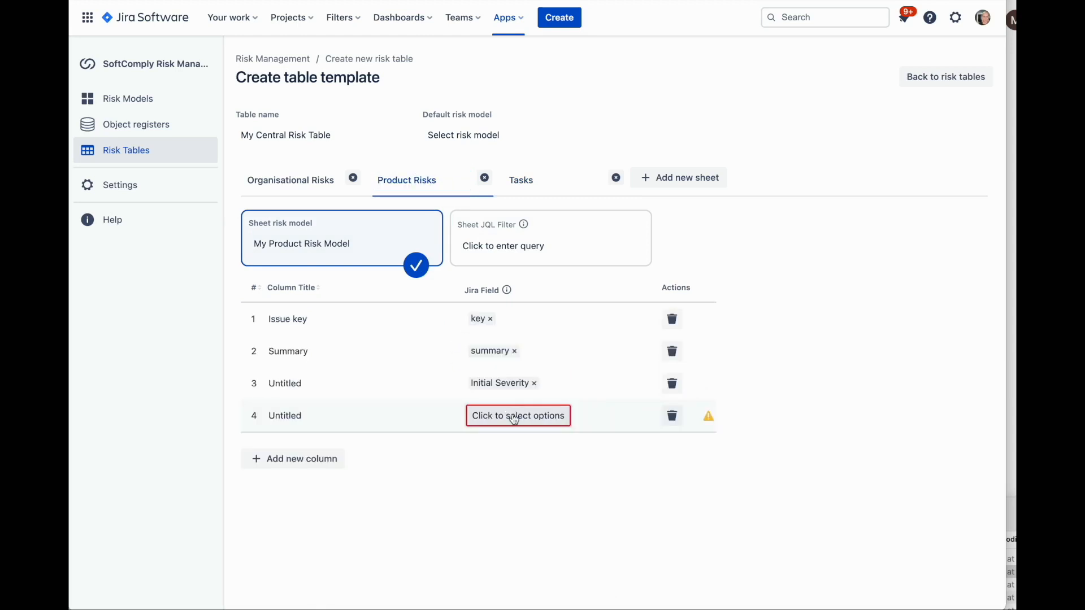
left_click(511, 415)
left_click(500, 444)
Add Initial Detectability, Initial Risk Class, residual rating, RPN, Risk Progress, General links, Assignee, Description, is mitigated by and is verified by columns to Product Risks
left_click(289, 460)
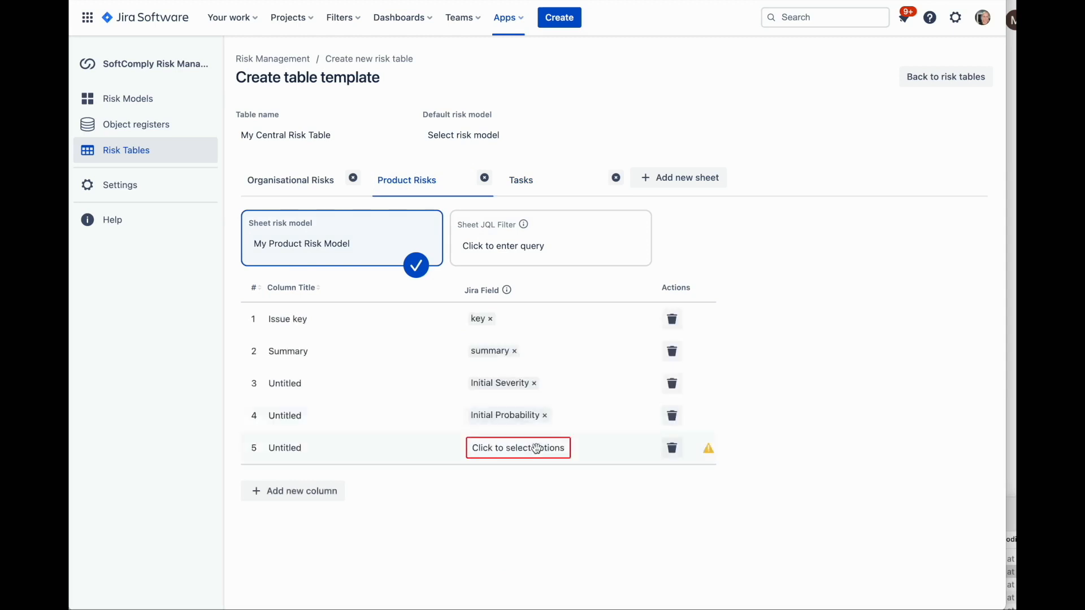
left_click(536, 448)
left_click(573, 486)
left_click(288, 498)
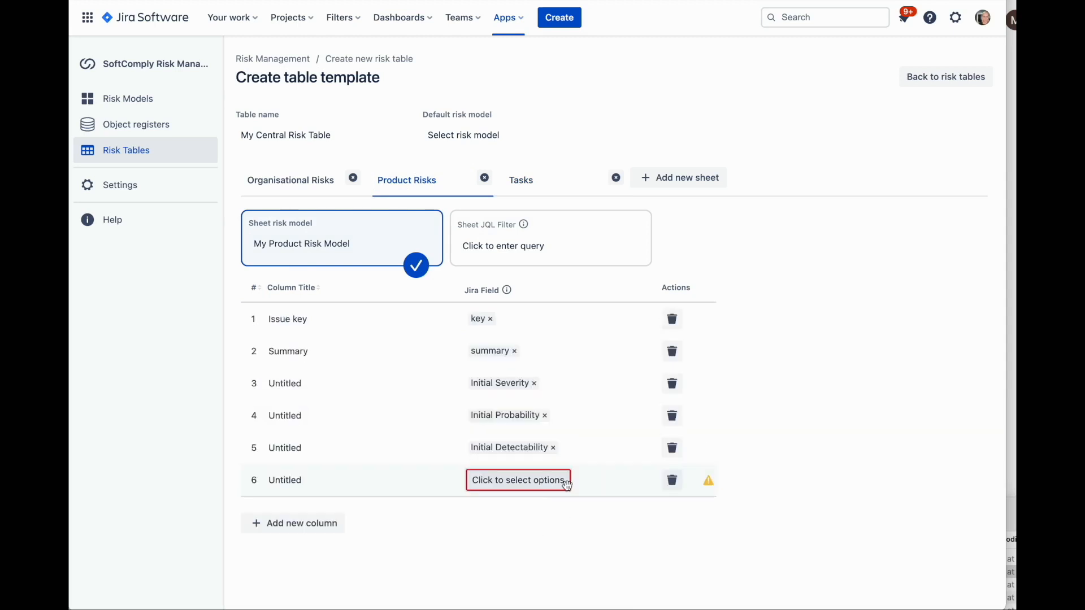
left_click(518, 477)
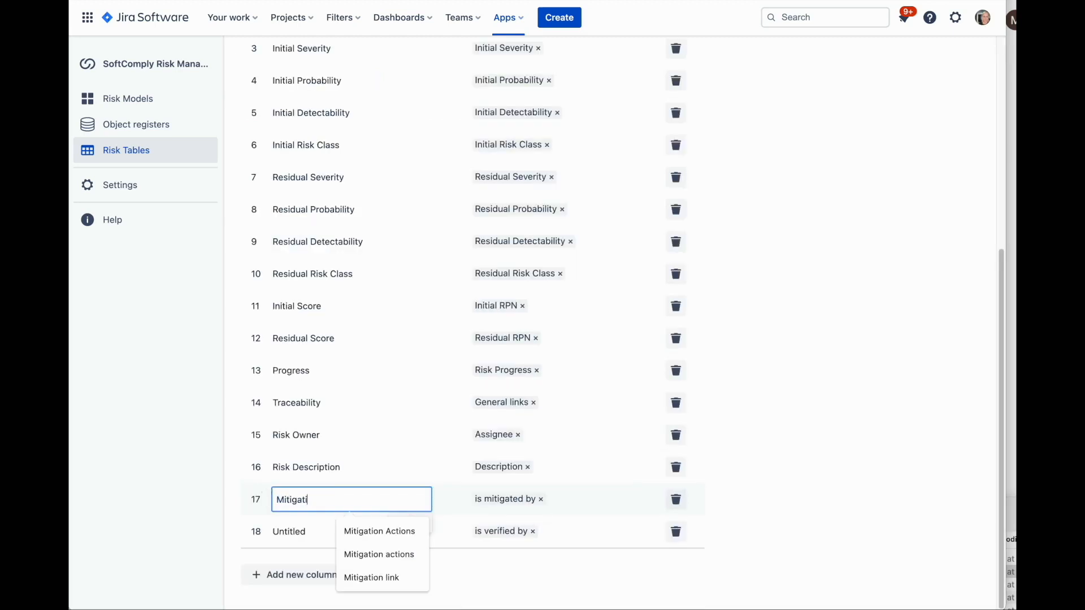
Title the is mitigated by column as mitigation actions and the is verified by column as Verification Actions
type("on Actions")
key("Return")
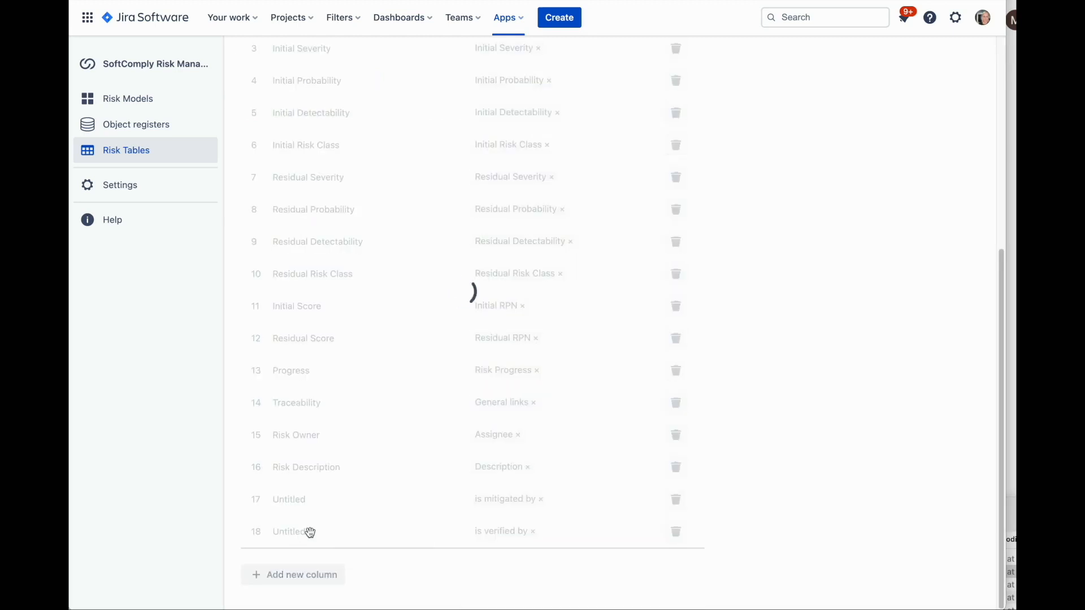
left_click(310, 532)
type("Verification Actions")
key("Return")
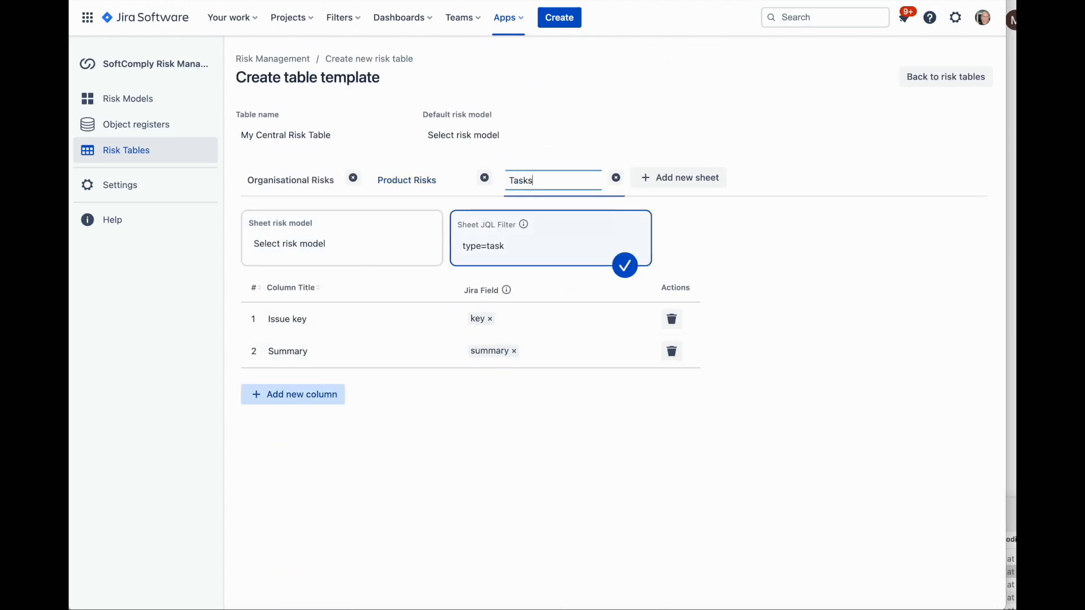
Add a column to the Tasks sheet for the Description field and title it Description
left_click(334, 399)
left_click(518, 387)
type("desc")
left_click(526, 428)
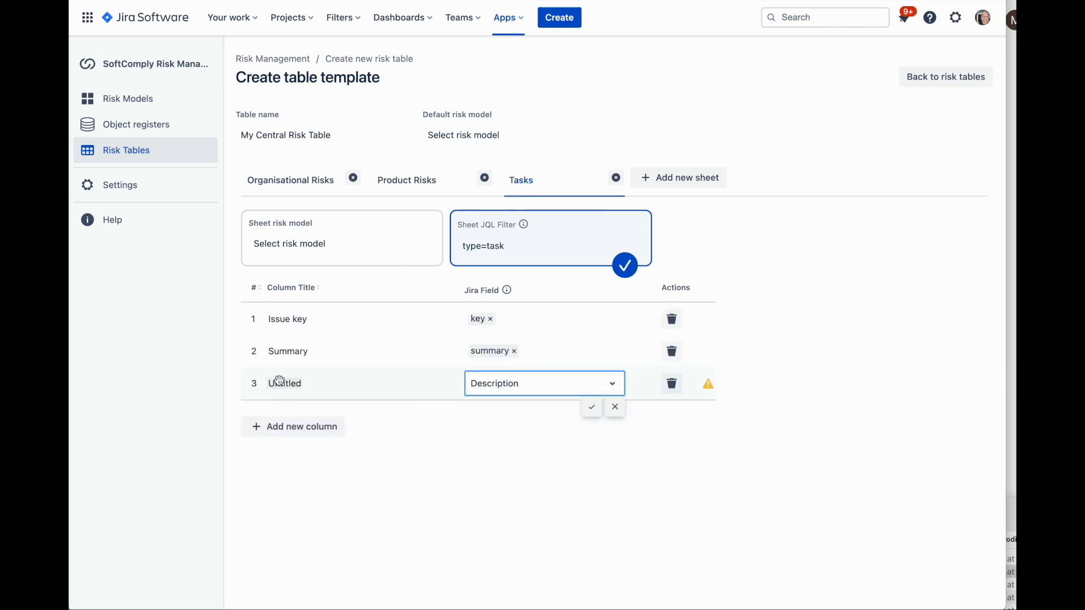
left_click(279, 382)
type("Descri")
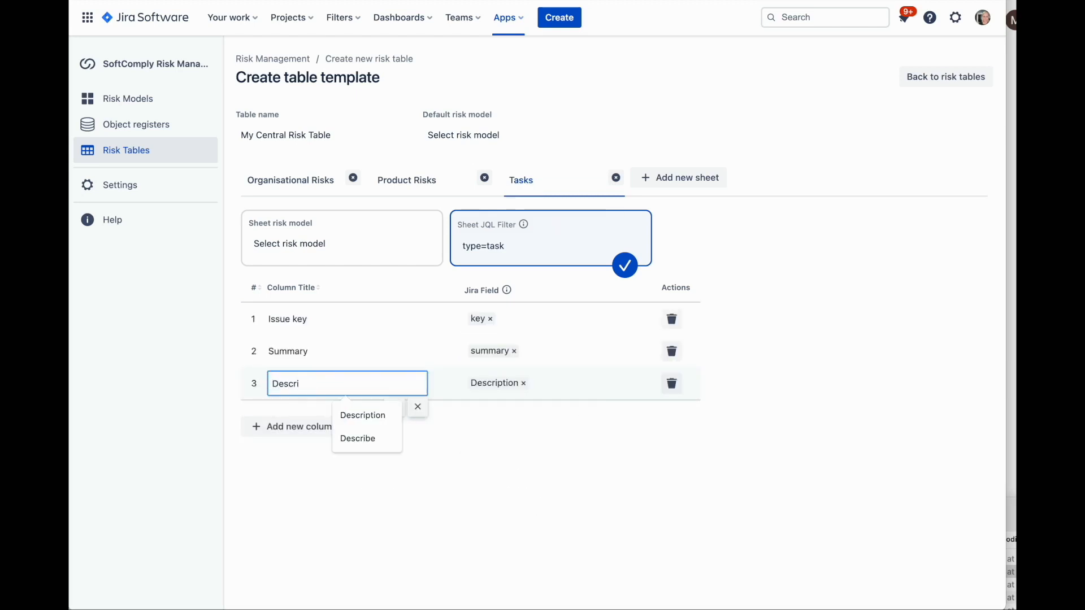
key("Return")
Add a column to the Tasks sheet for the Due date field and title it Due Date
left_click(285, 430)
left_click(499, 425)
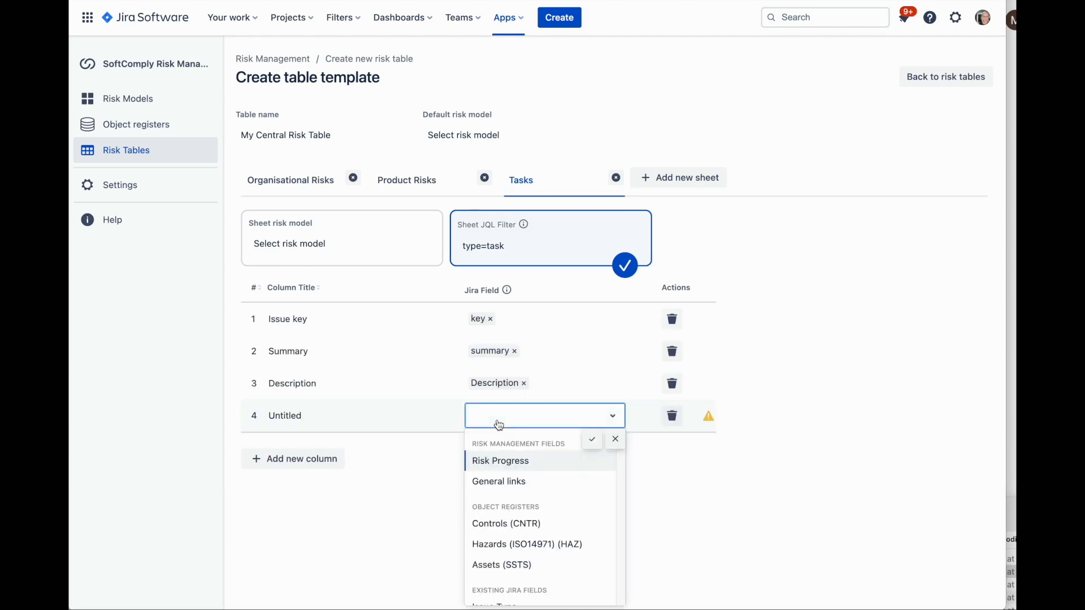
type("du")
left_click(570, 453)
left_click(294, 419)
type("D")
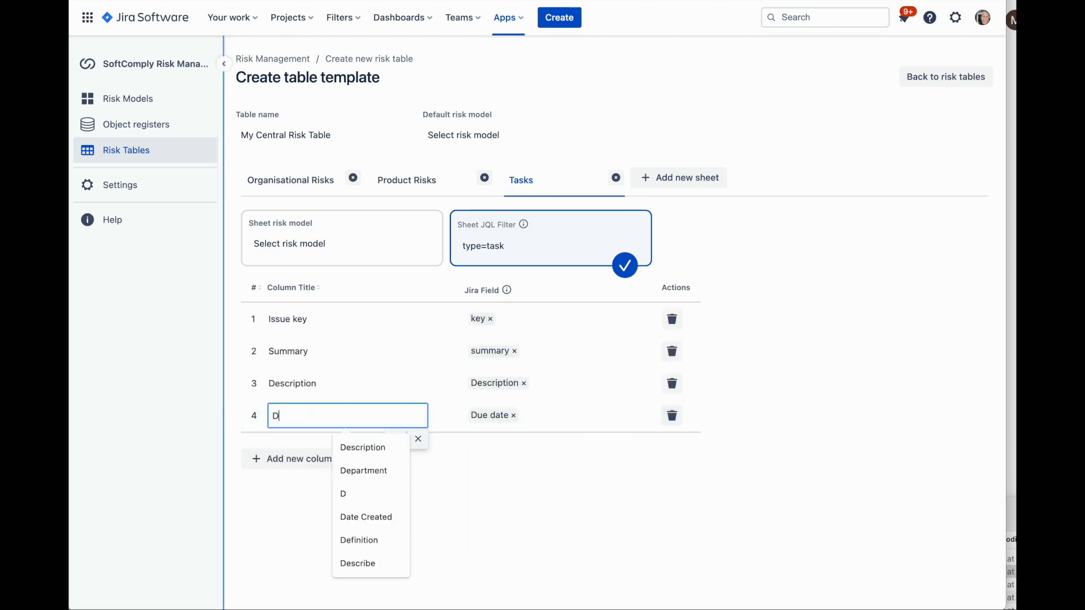
type("ue Date")
key("Return")
Add a column to the Tasks sheet for the Assignee field and title it Assignee
left_click(291, 460)
left_click(501, 448)
type("as")
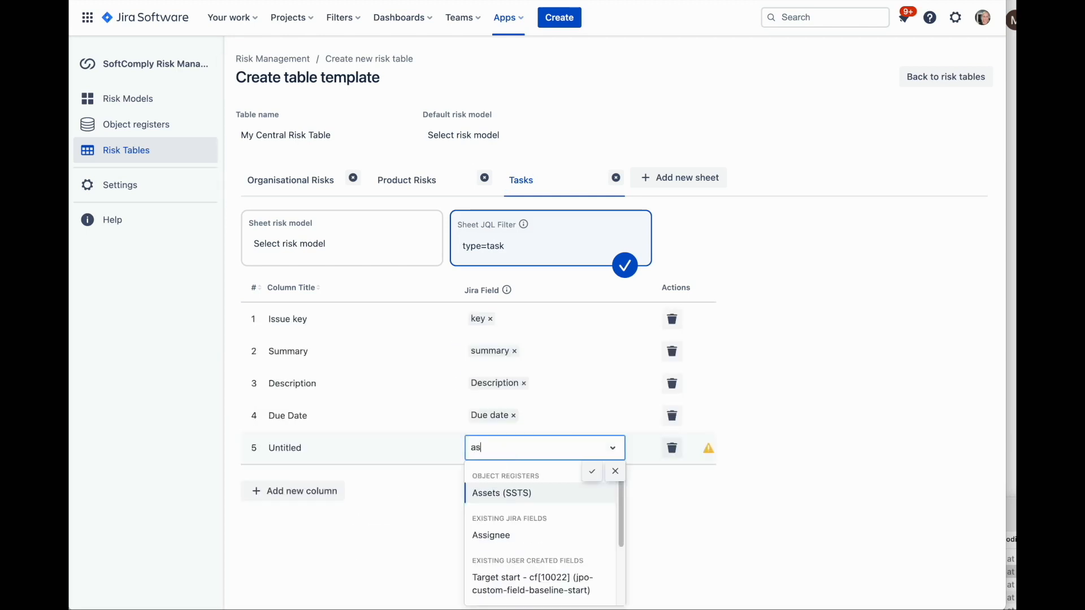
left_click(508, 534)
left_click(247, 444)
type("Assig")
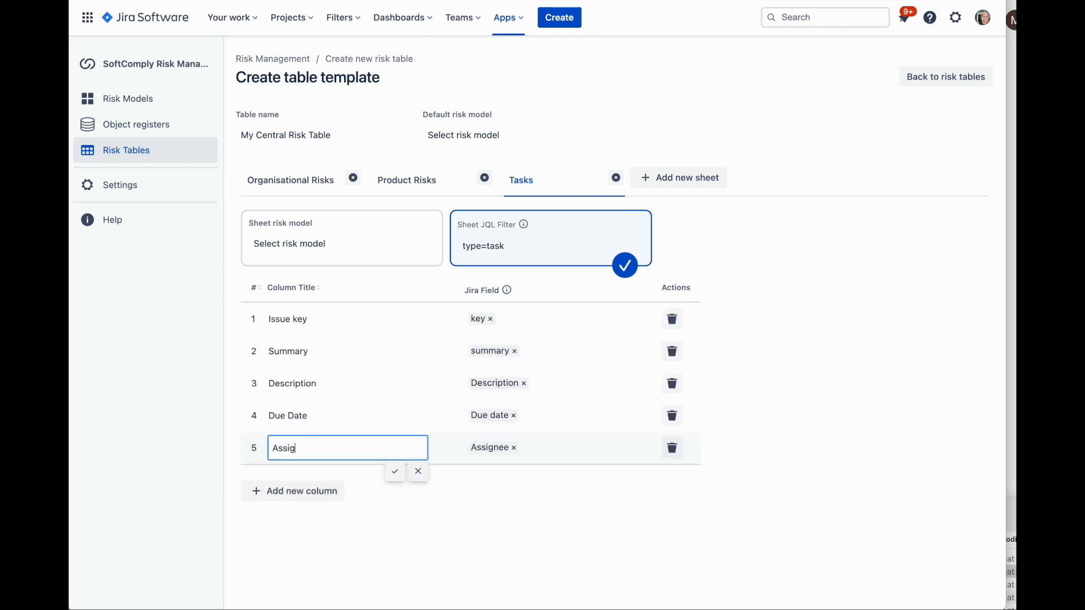
type("nee")
key("Return")
Review the column setup of the Organisational Risks, Product Risks and Tasks sheets
left_click(291, 181)
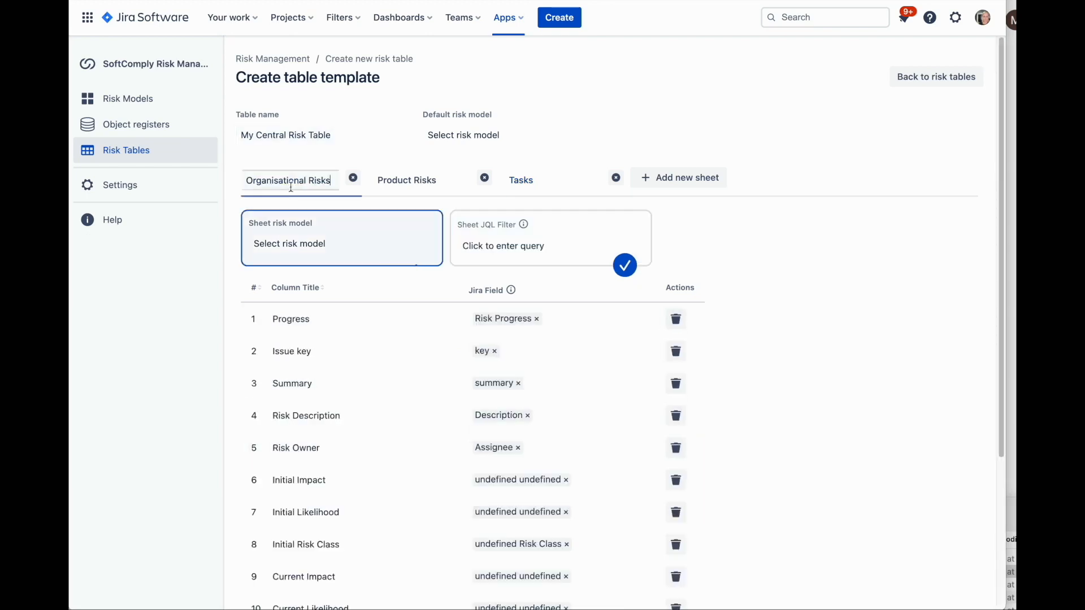
left_click(402, 181)
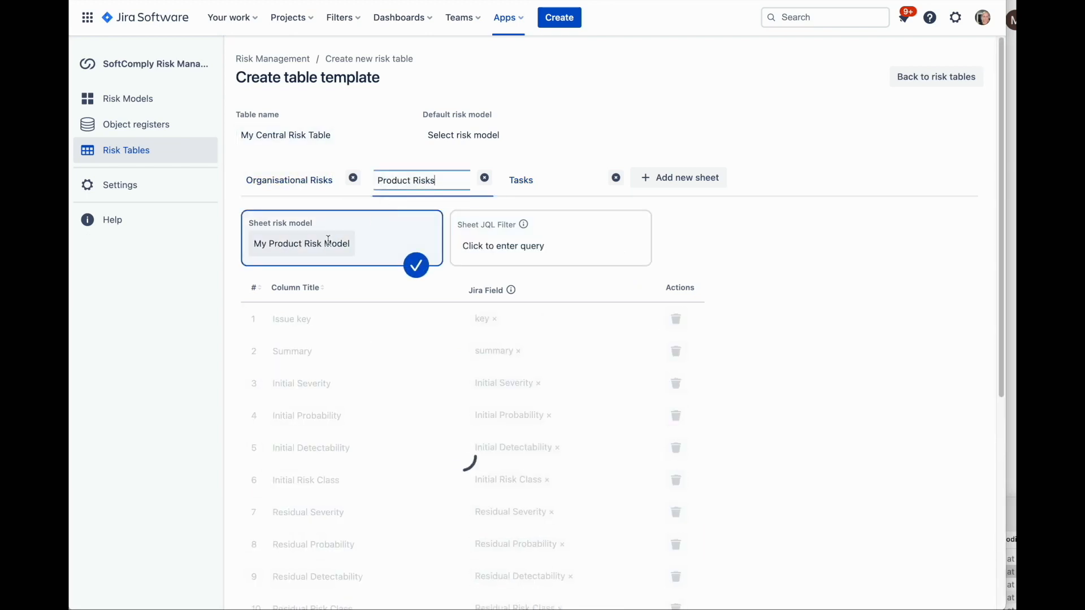
scroll(377, 344, "down", 3)
scroll(380, 372, "up", 3)
left_click(520, 180)
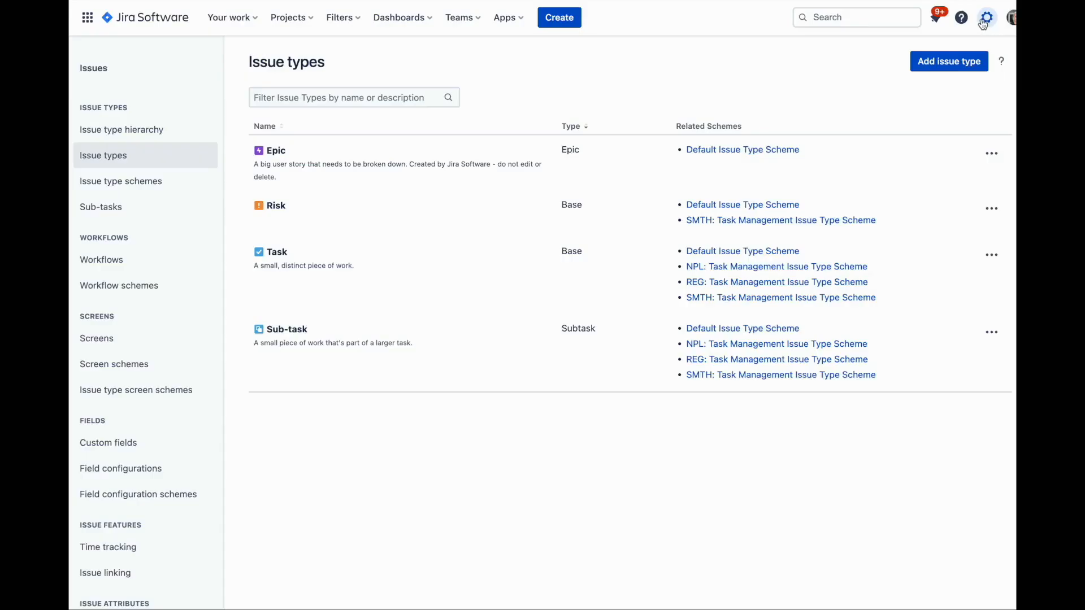
Create a standard issue type in the Jira issue settings named RiskGen with the description Organisational Risks
left_click(986, 18)
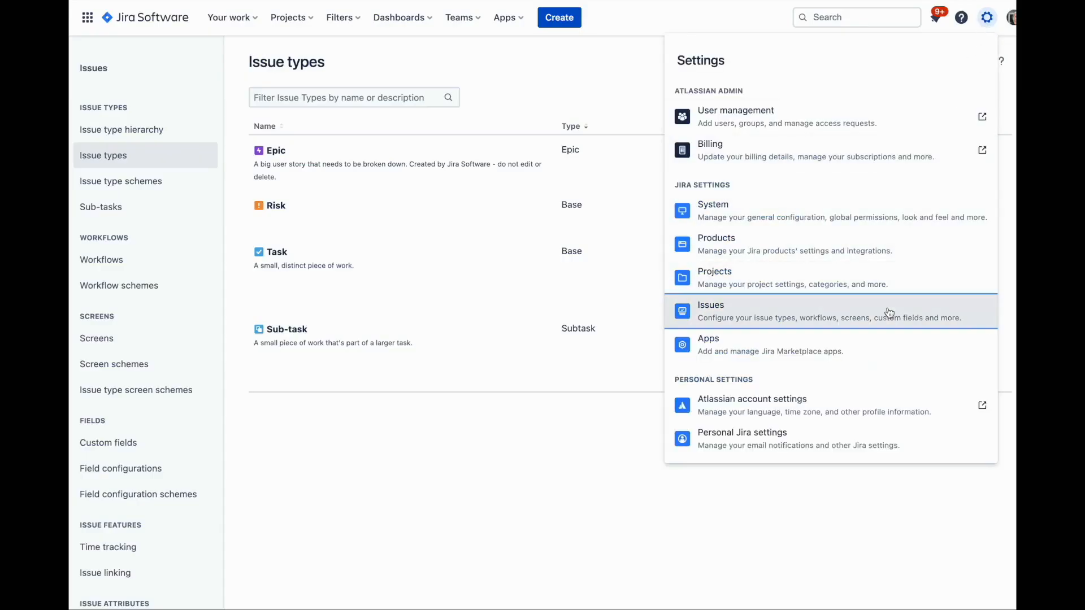
left_click(870, 311)
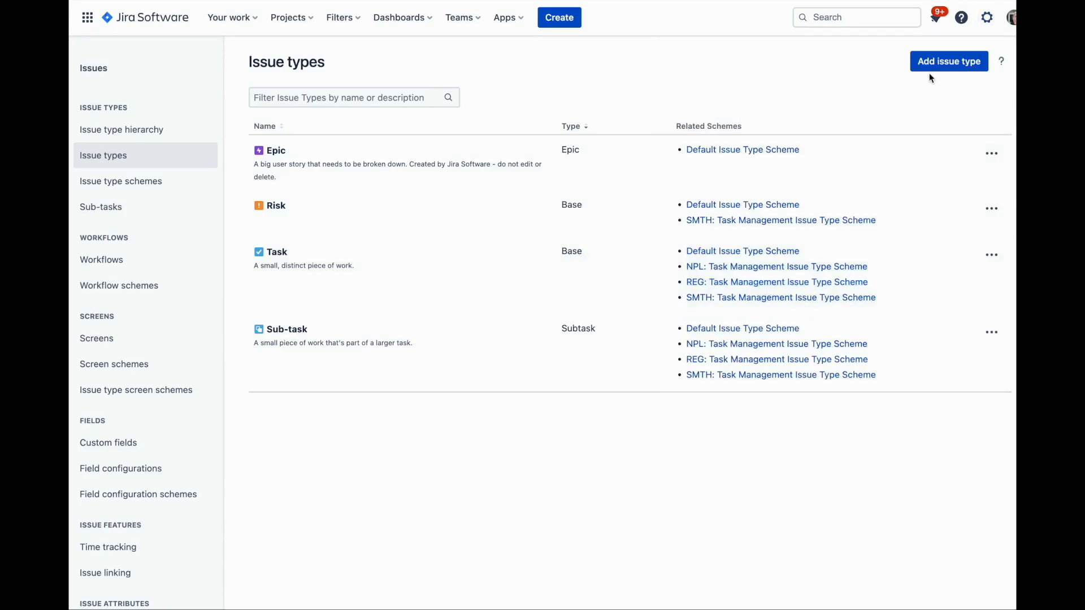
left_click(941, 64)
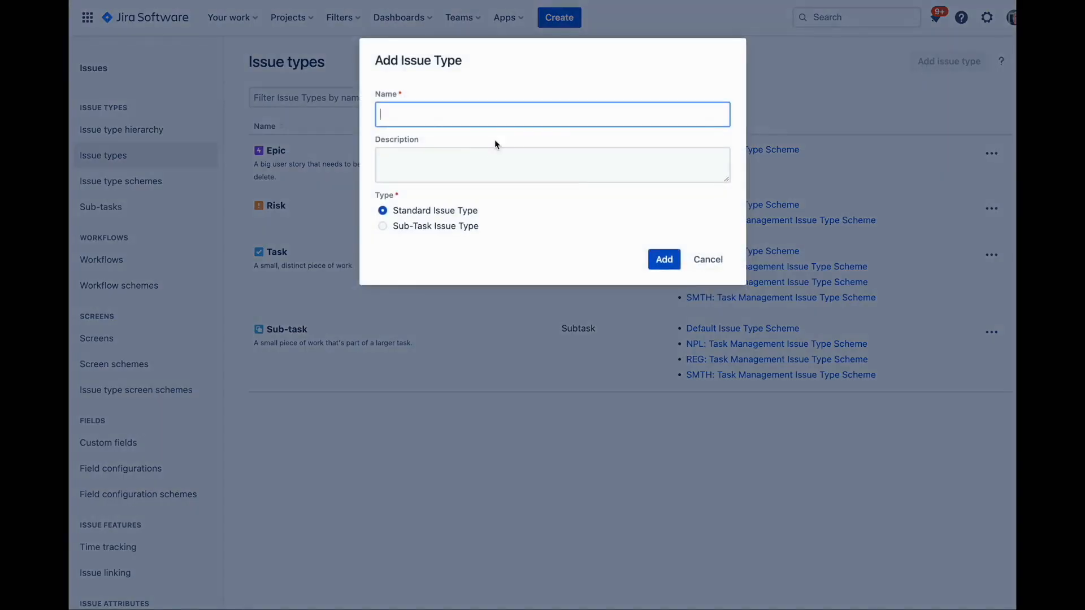
type("RiskGen")
left_click(415, 173)
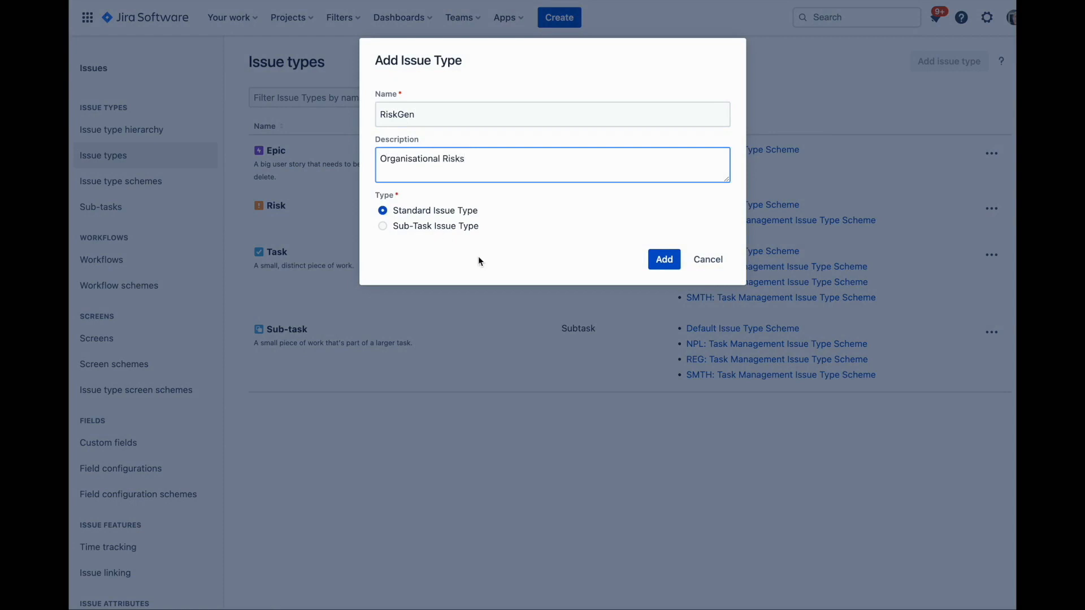
left_click(667, 258)
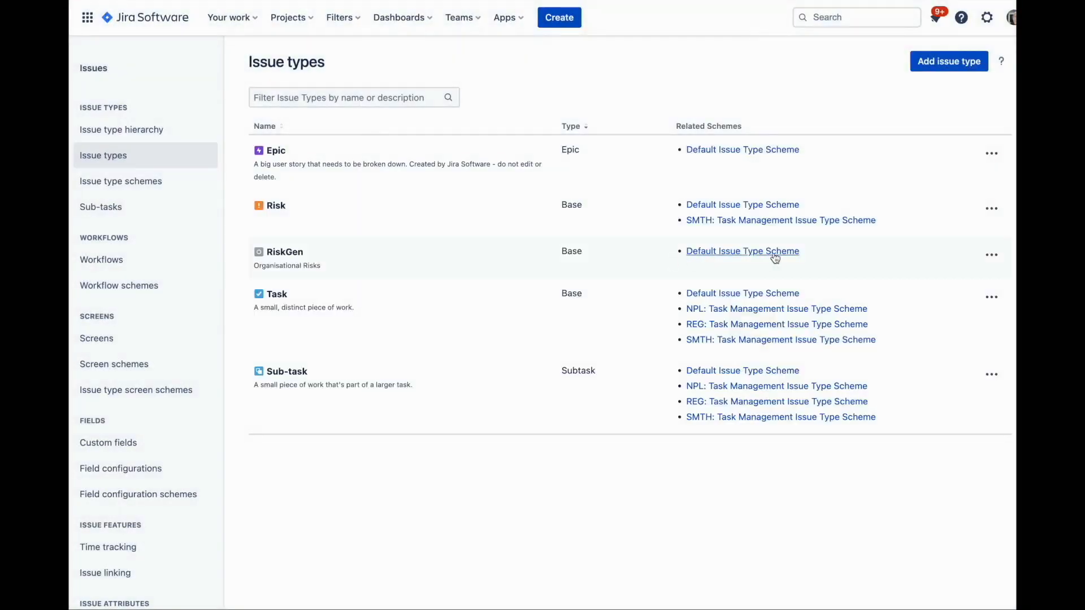
Change the RiskGen issue type's avatar to the green dollar image and save the update
left_click(992, 255)
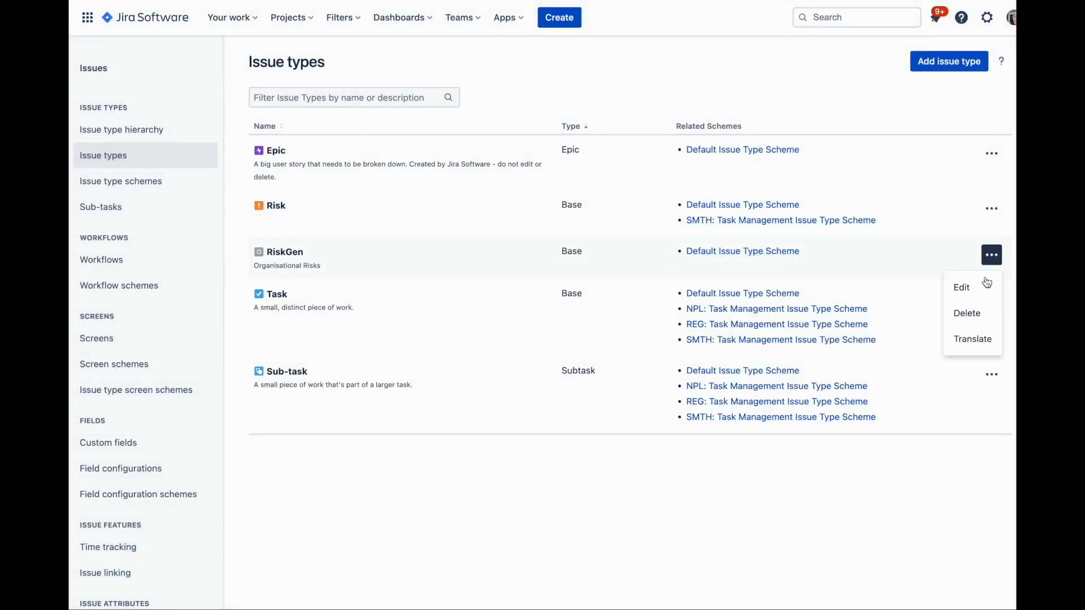
left_click(982, 286)
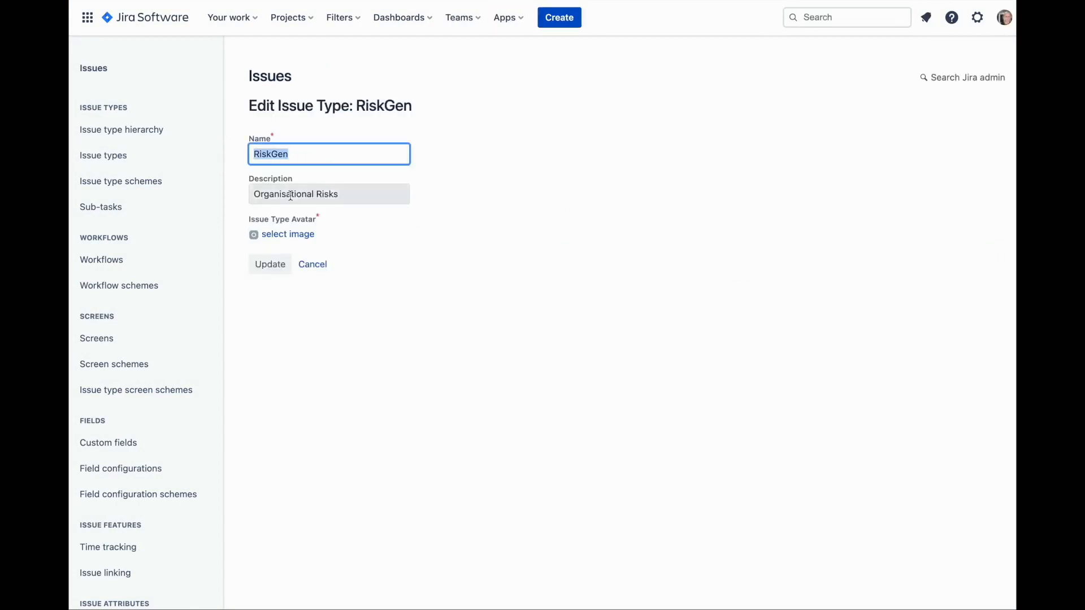
left_click(282, 236)
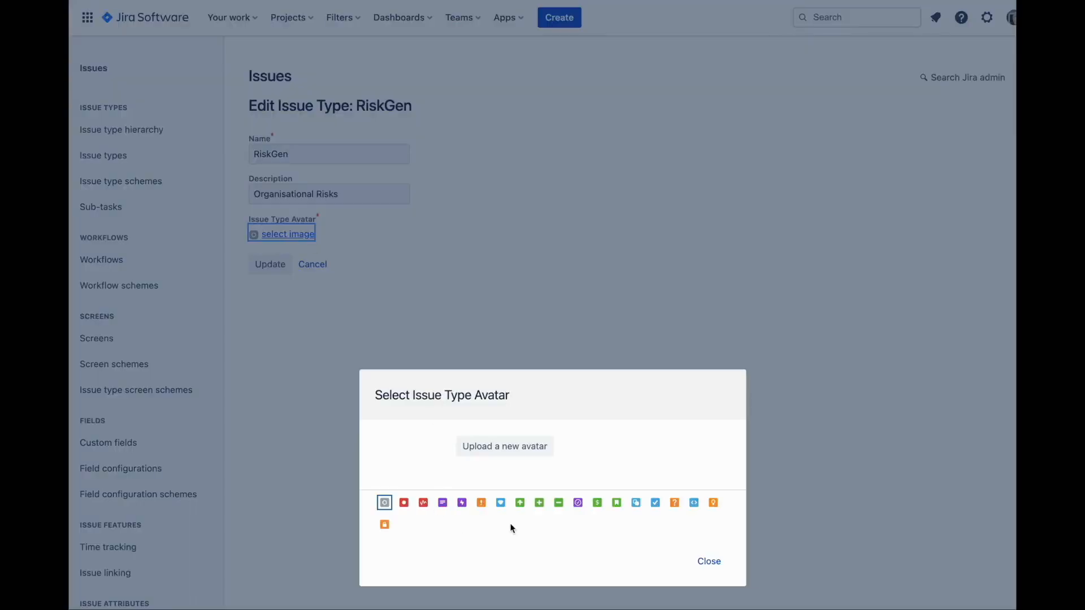
left_click(597, 502)
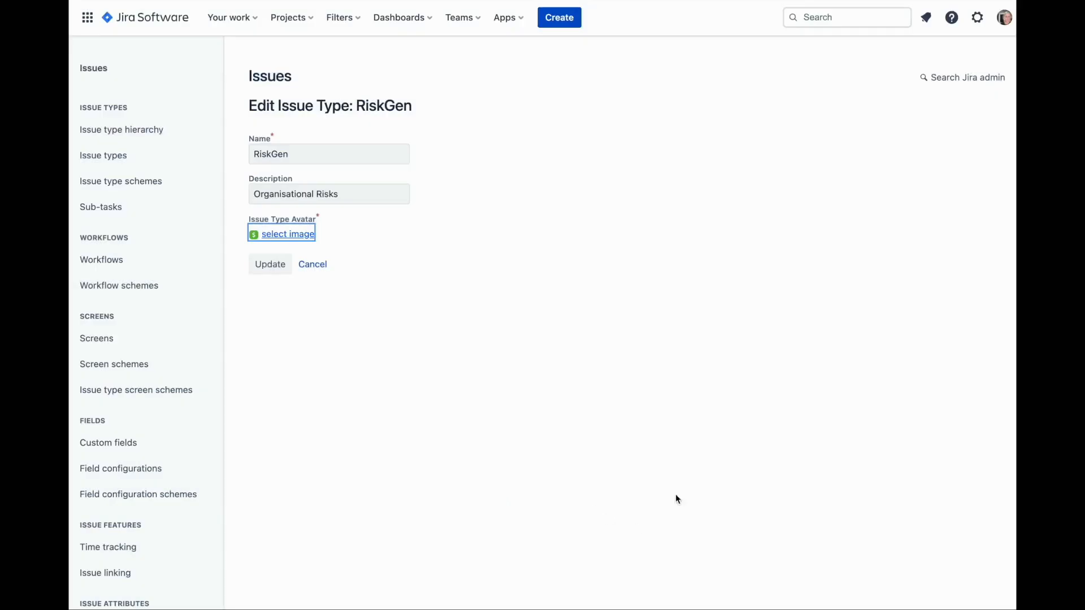
left_click(279, 270)
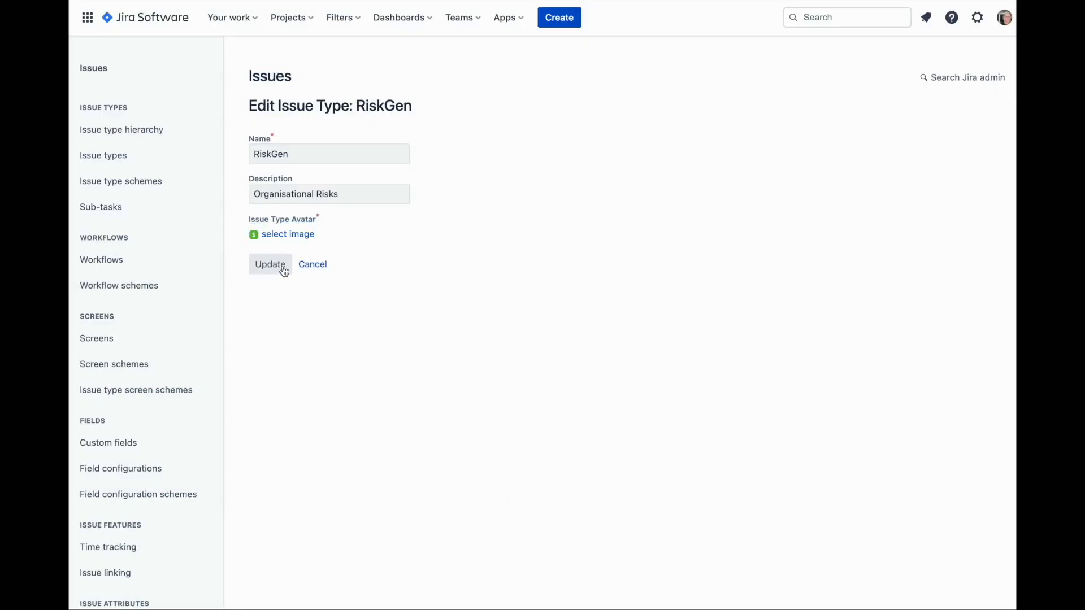
Start a second standard issue type and name it RiskProd
left_click(944, 62)
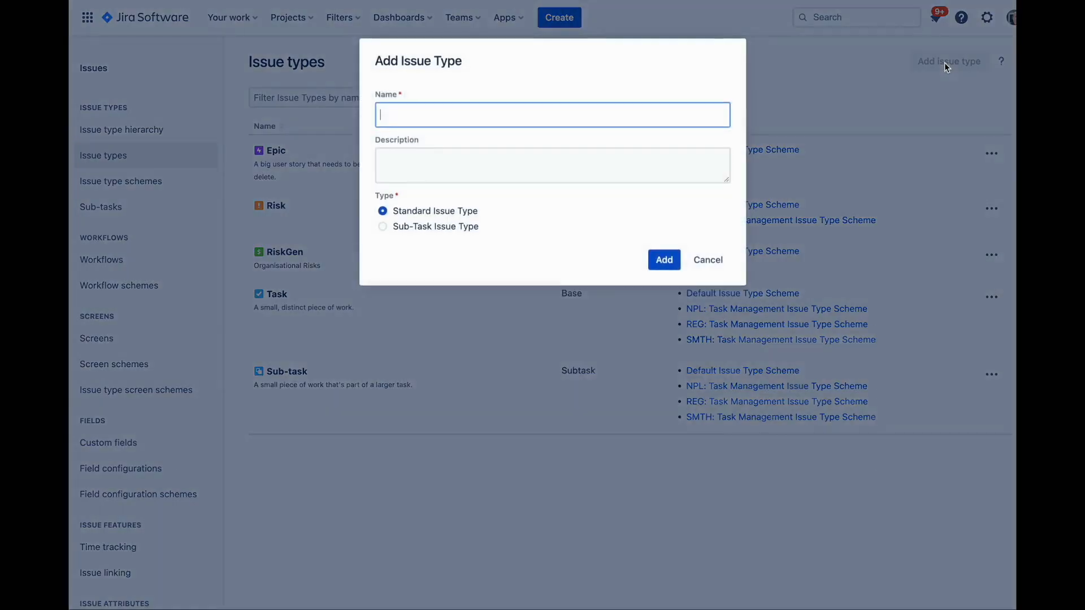
type("Risk")
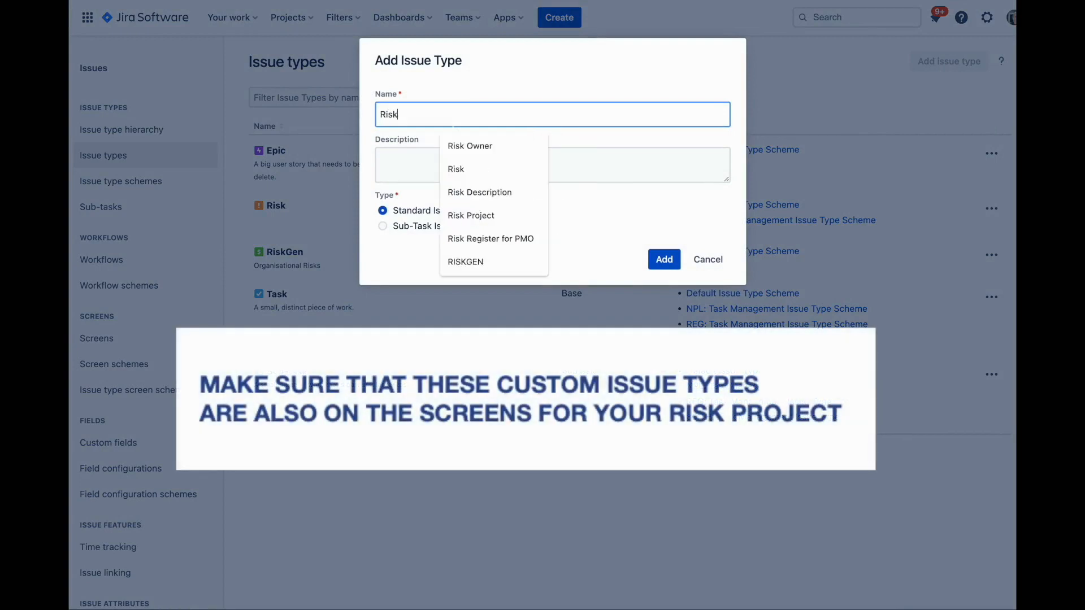
type("Proe")
key("BackSpace")
type("d")
key("Tab")
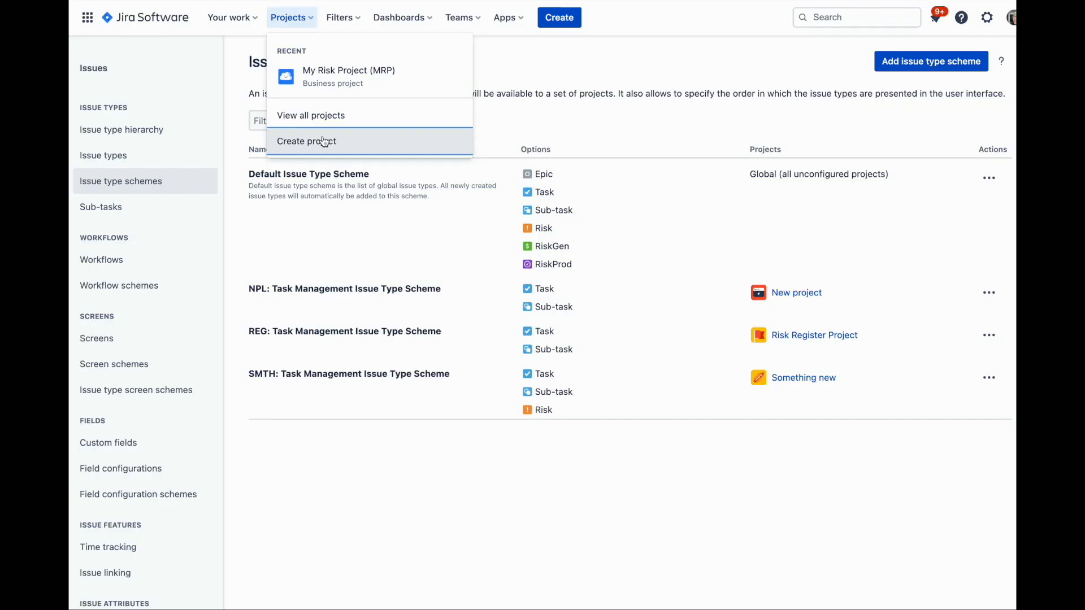
Create a Kanban software project named My Central Risk Hub and enable Risk Management in it
left_click(323, 141)
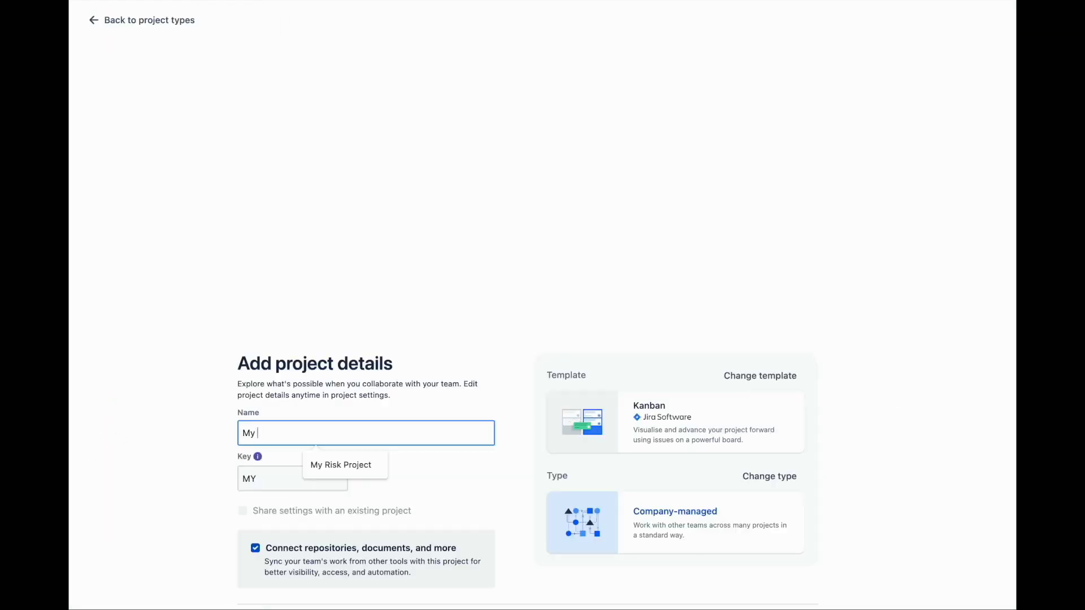
type("Central Risk Hub")
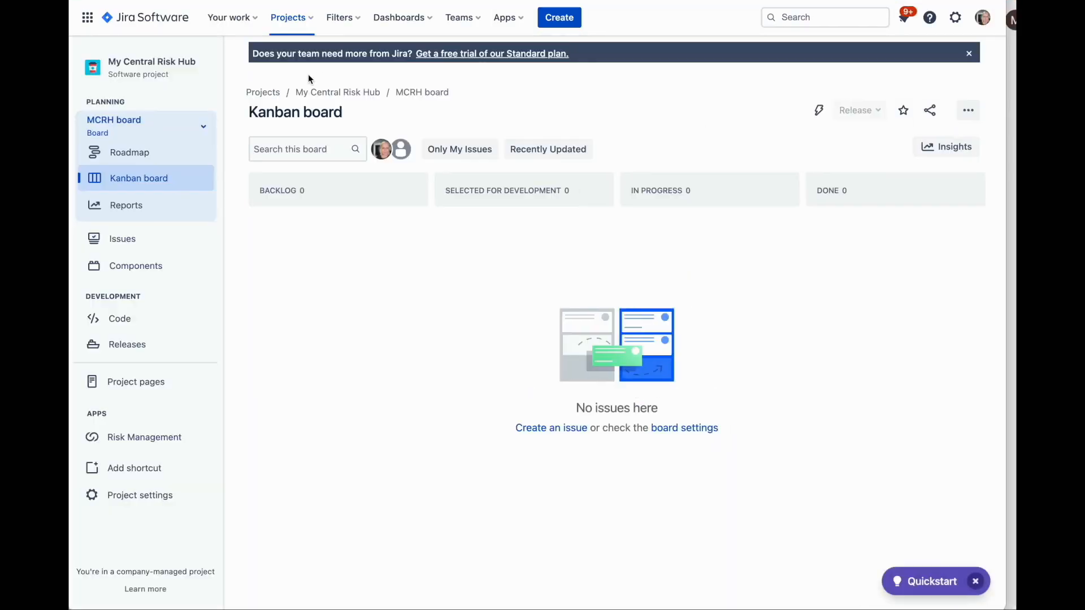
left_click(148, 437)
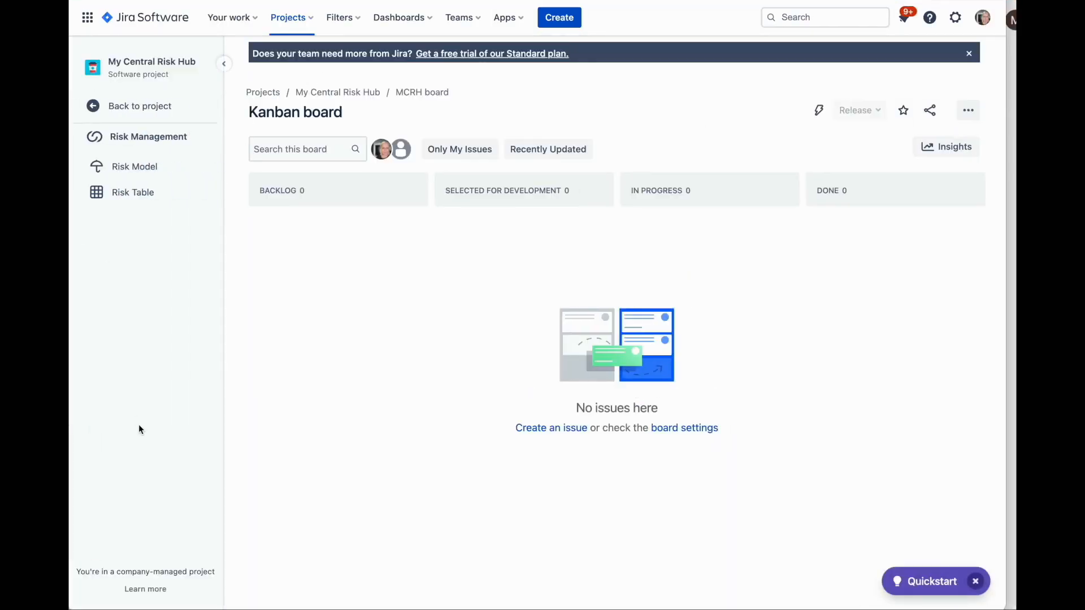
left_click(146, 170)
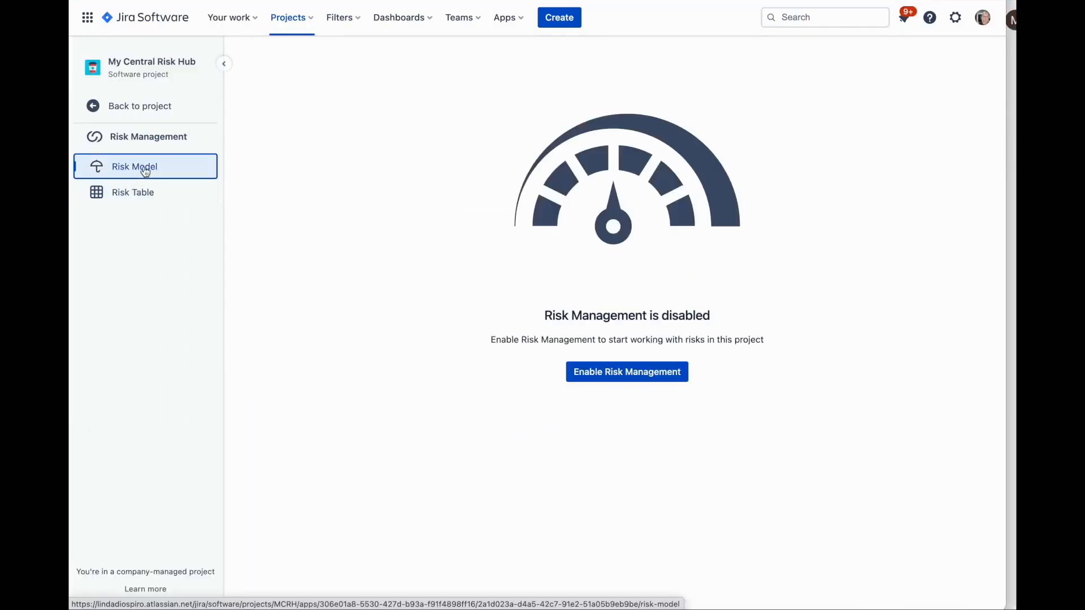
left_click(637, 382)
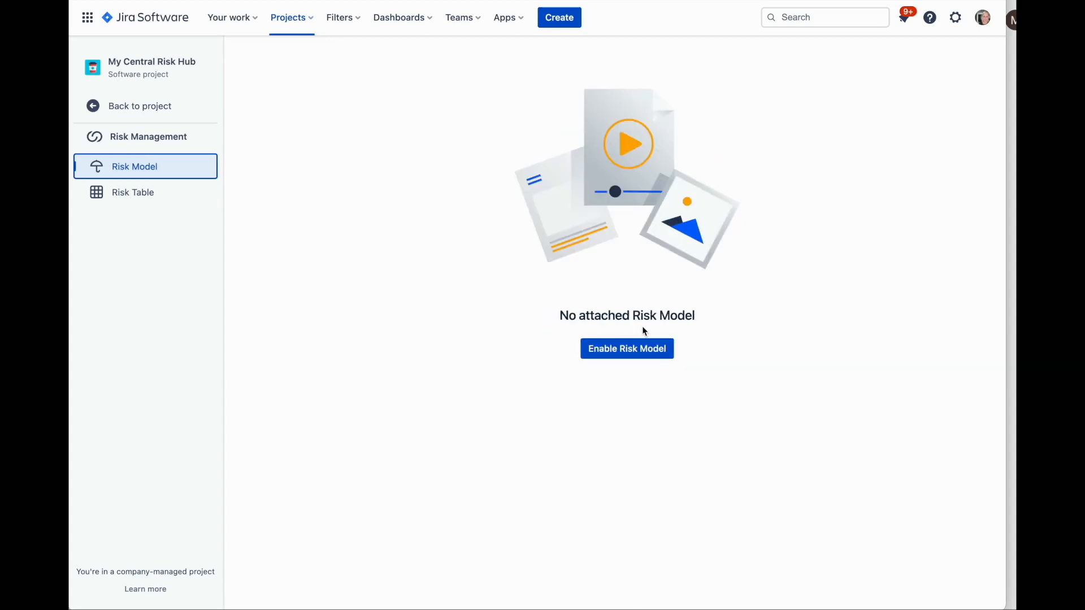
Assign My Organisational Risk Model to the project, using the simplified filter with the RiskGen issue type
left_click(637, 353)
left_click(857, 130)
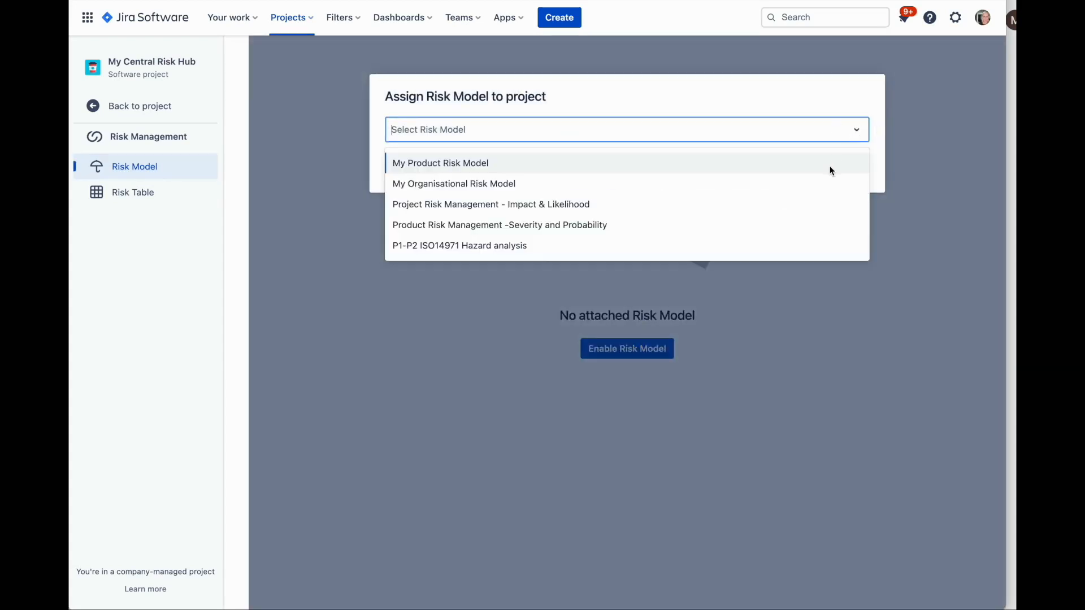
left_click(826, 181)
left_click(848, 167)
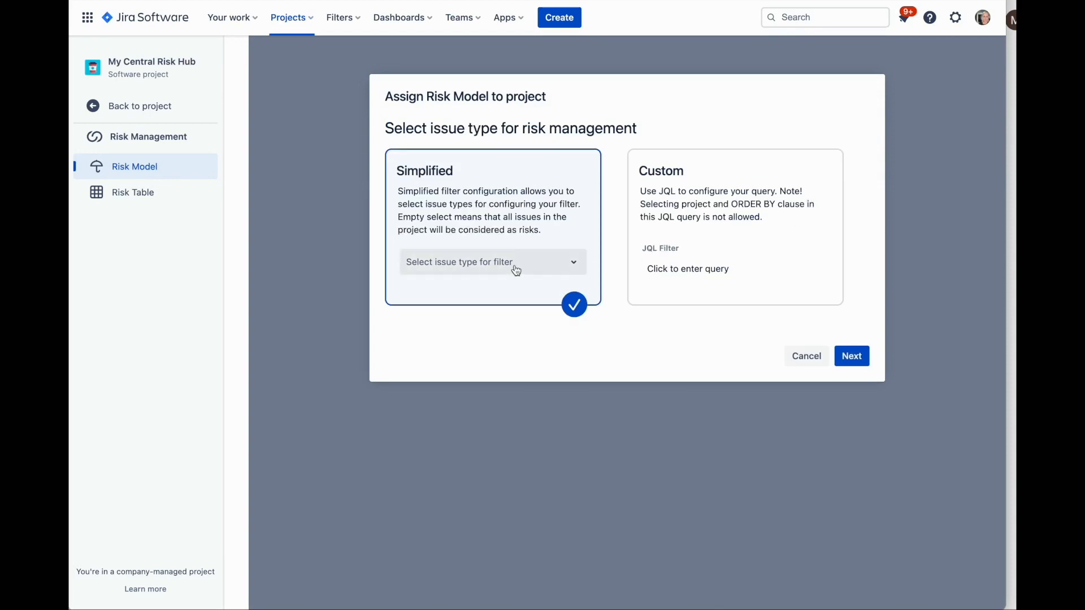
left_click(516, 270)
left_click(503, 379)
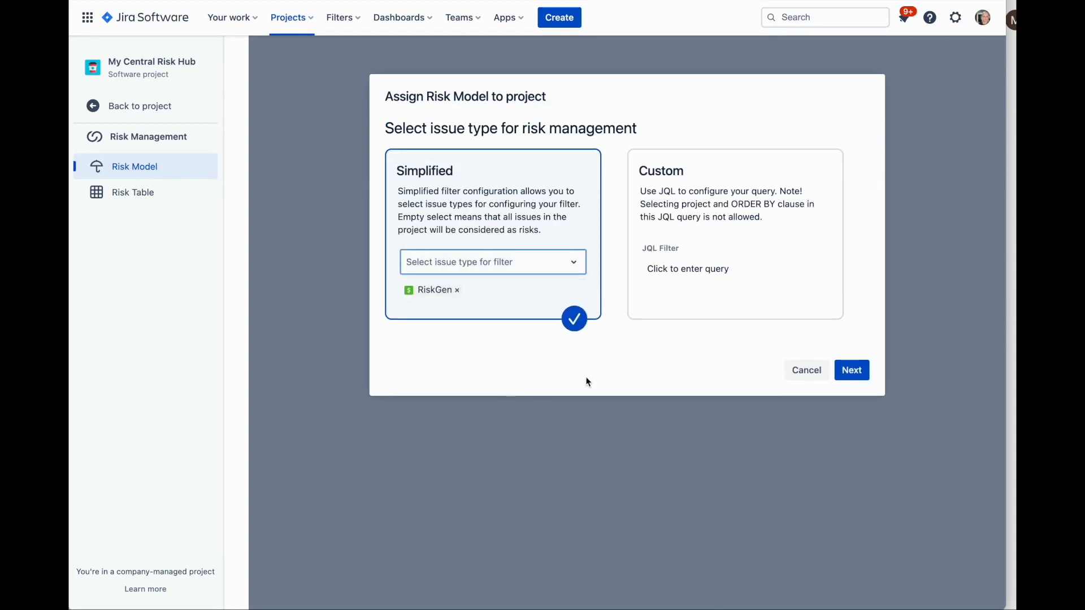
left_click(866, 375)
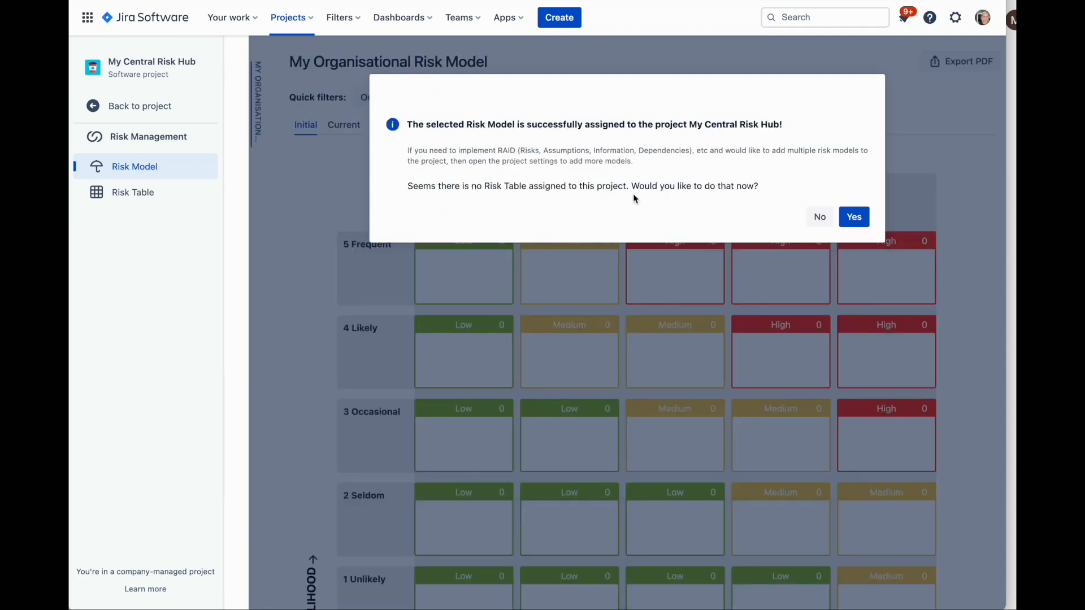
Assign My Central Risk Table to the My Central Risk Hub project as its risk table
left_click_drag(634, 194, 769, 188)
left_click(853, 217)
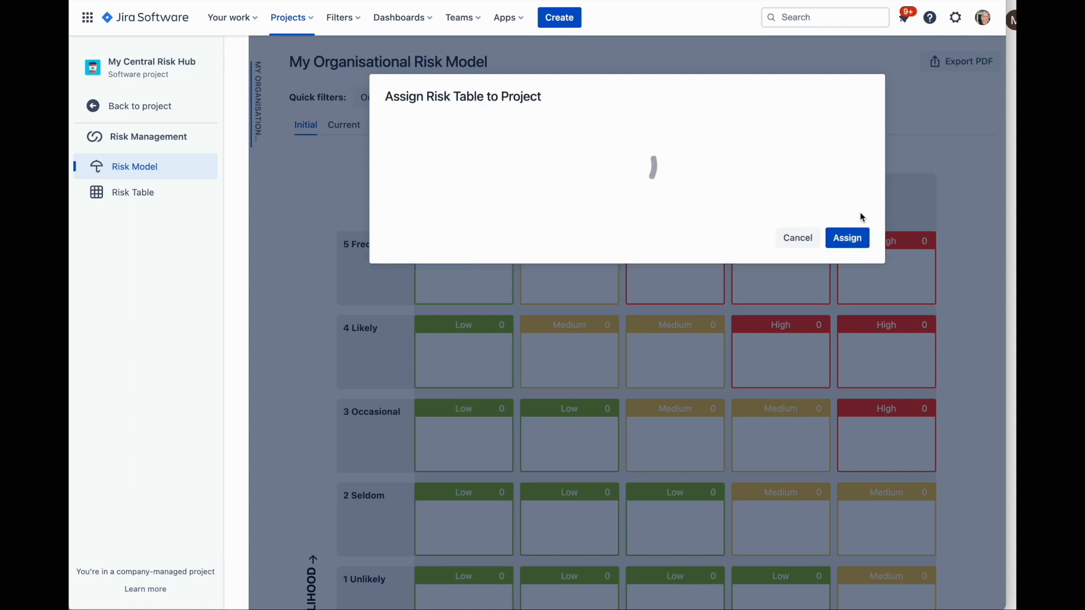
left_click(593, 161)
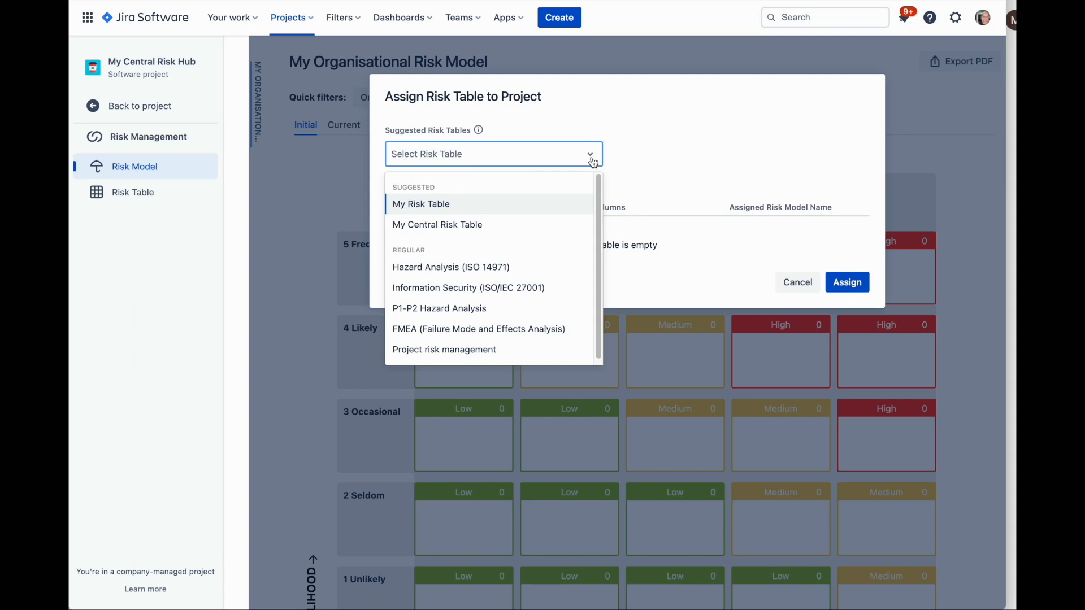
left_click(564, 223)
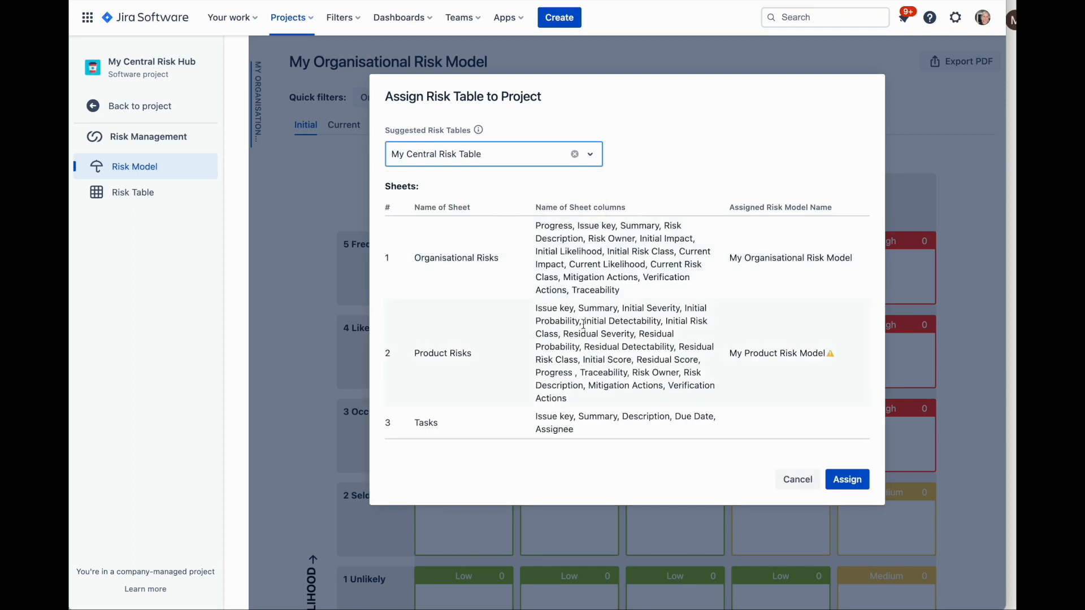
mouse_move(831, 358)
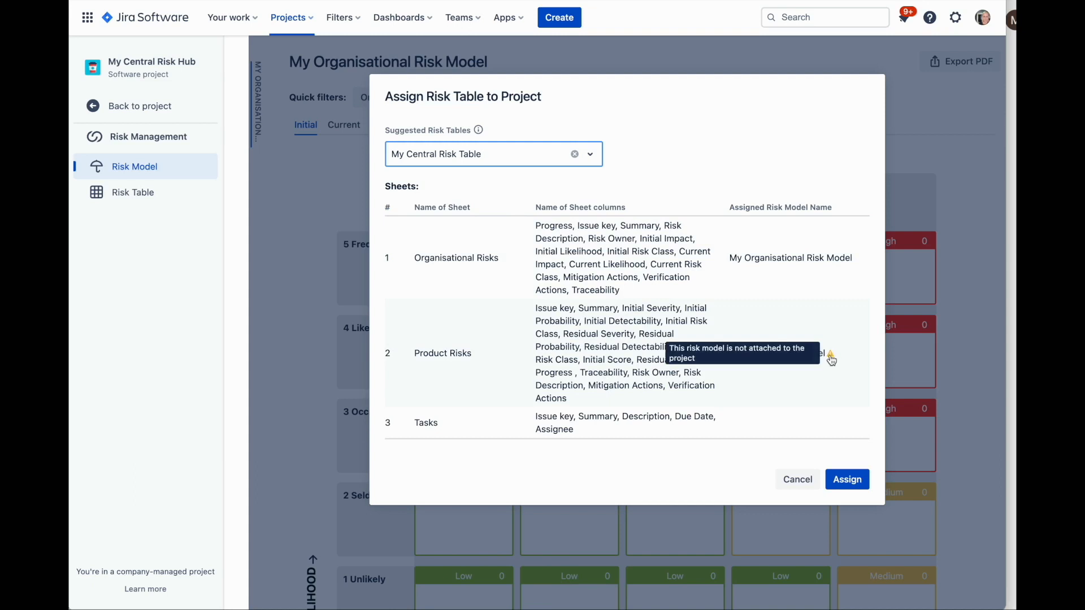
left_click(847, 484)
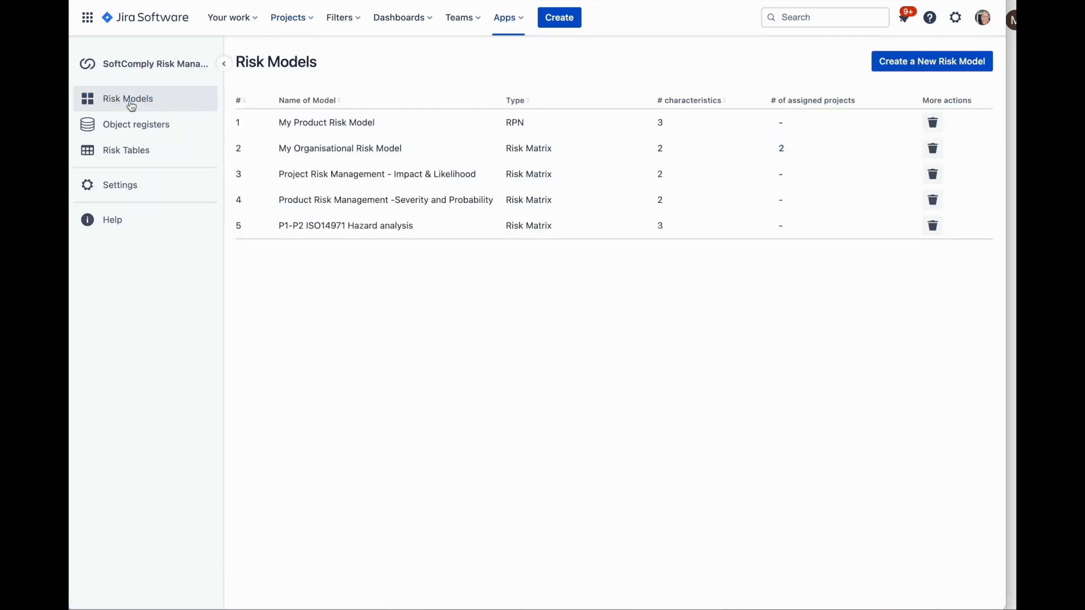
Assign My Product Risk Model to the My Central Risk Hub project, using the simplified filter with the RiskProd issue type
mouse_move(377, 133)
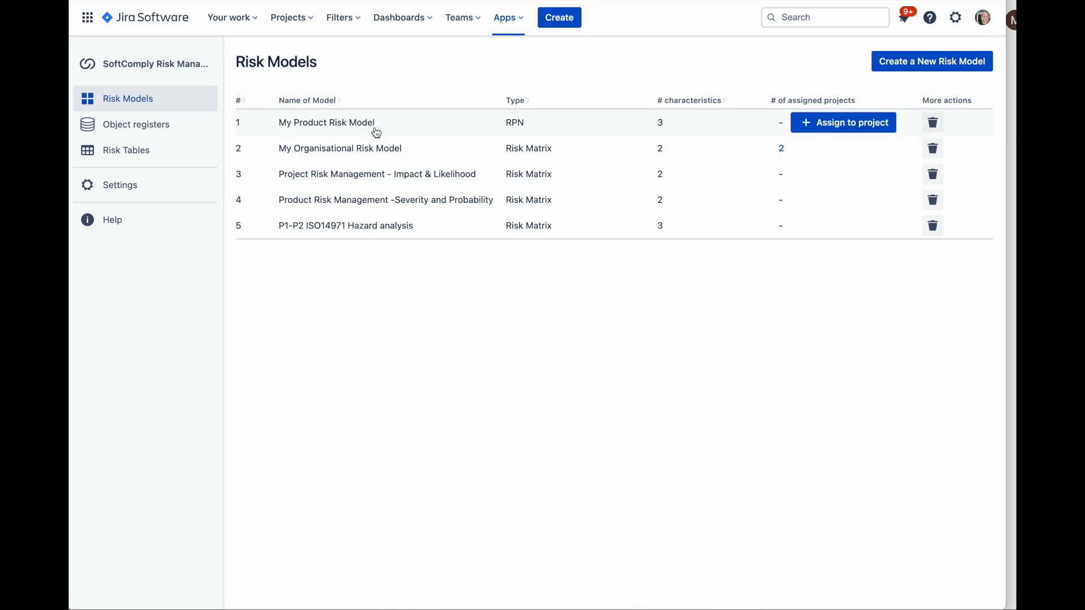
left_click(830, 123)
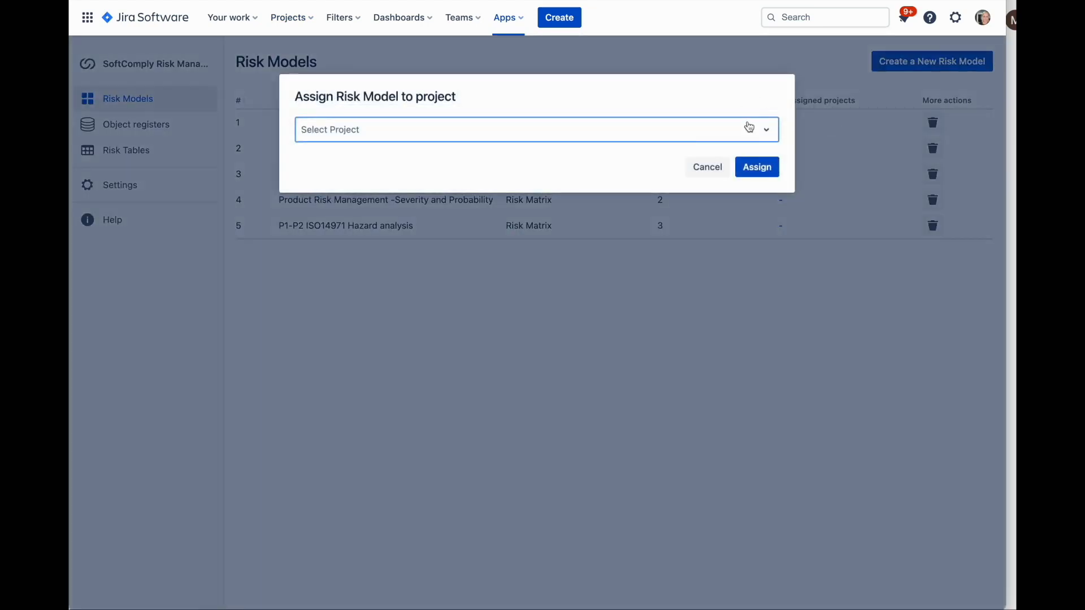
left_click(747, 129)
left_click(698, 164)
left_click(758, 168)
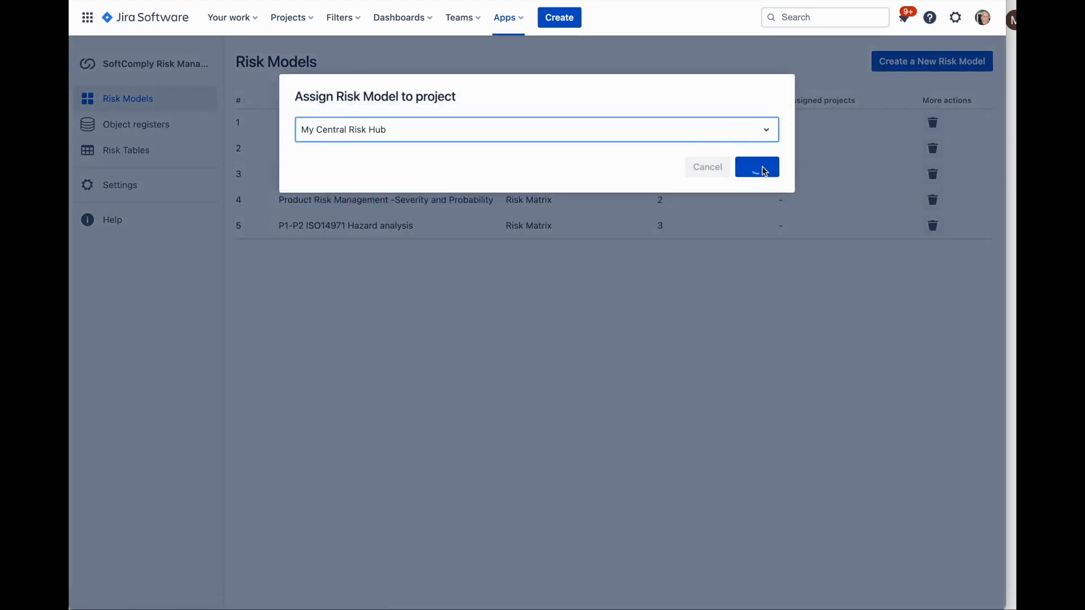
left_click(446, 261)
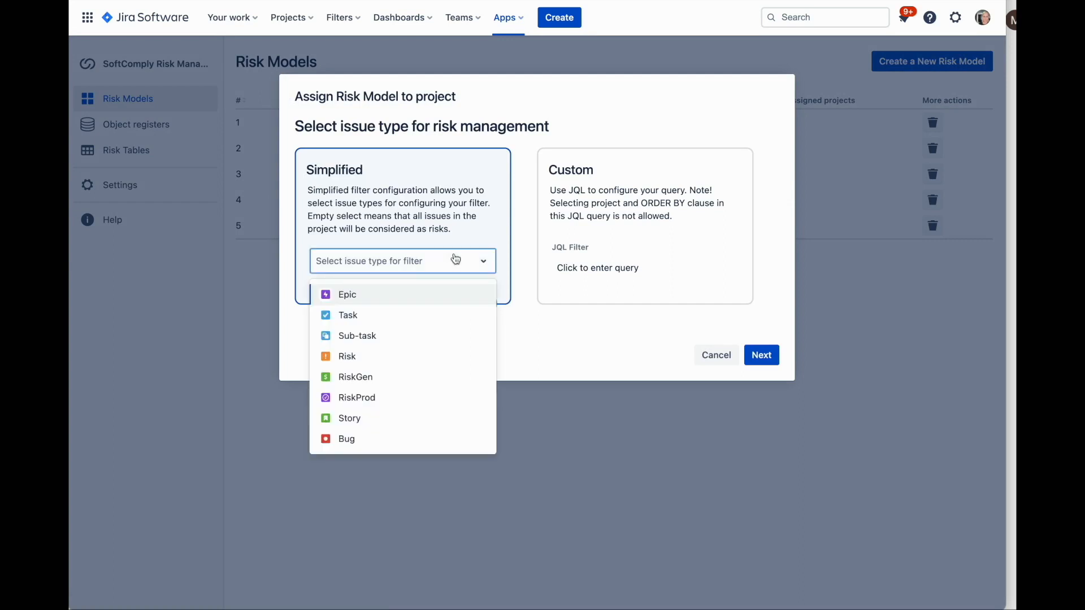
left_click(417, 397)
left_click(759, 371)
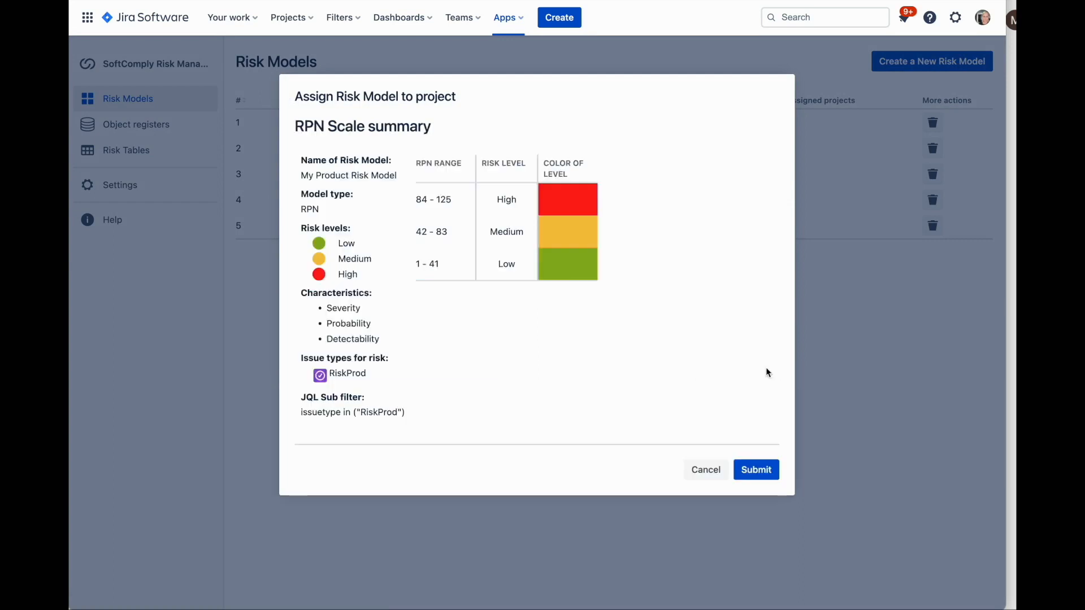
left_click(765, 478)
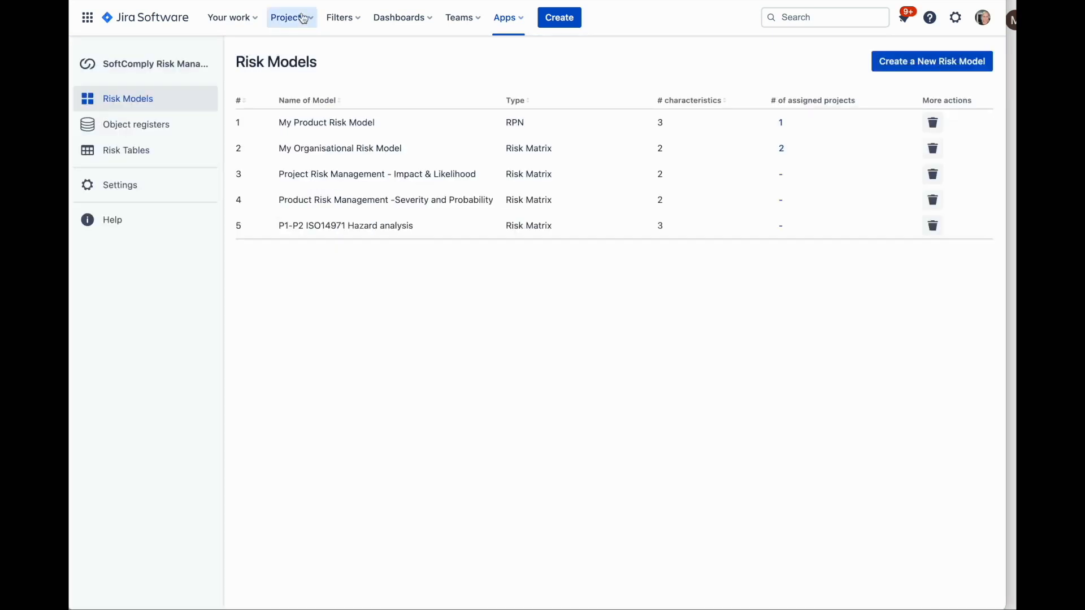
Return to the My Central Risk Hub project and view its organisational and product risk models
left_click(294, 17)
left_click(350, 75)
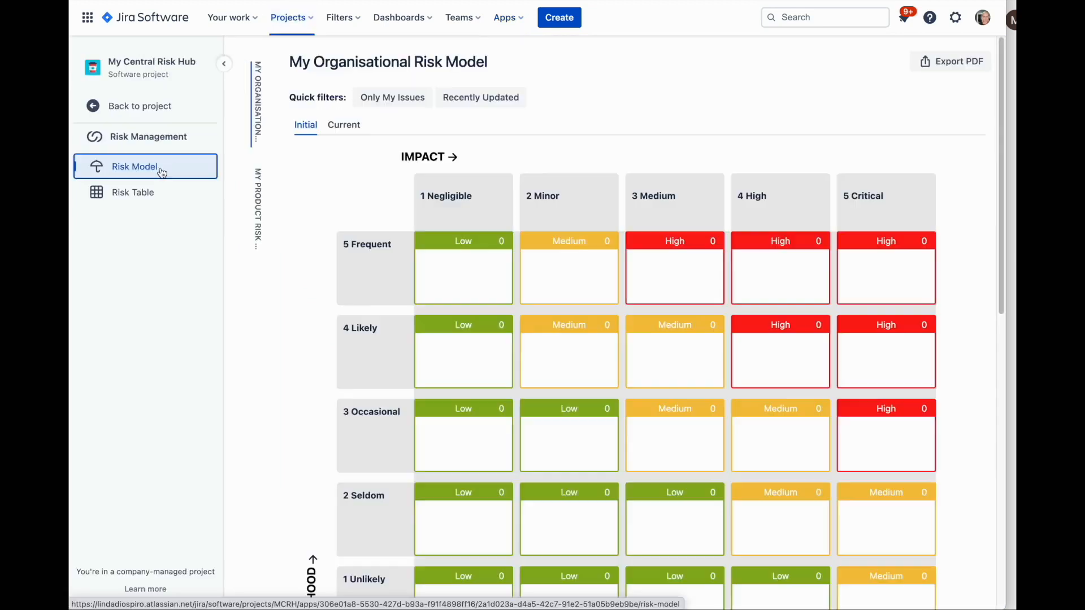
scroll(345, 153, "down", 1)
left_click(258, 185)
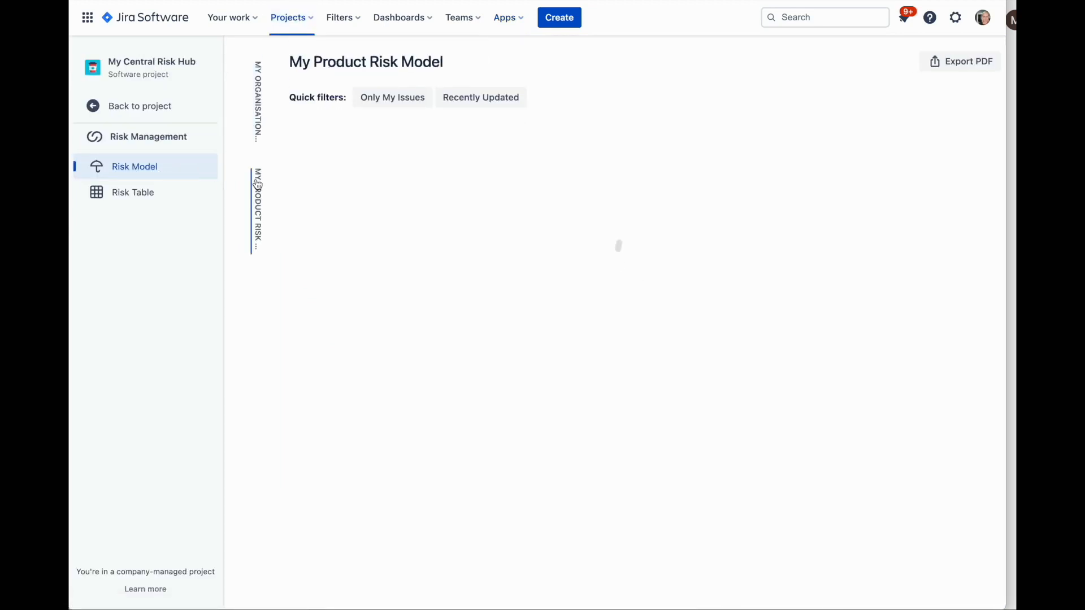
Add RiskGen issues Risk 1, Risk 2 and Risk 3 to the Organisational Risks sheet of the project's risk table
left_click(144, 189)
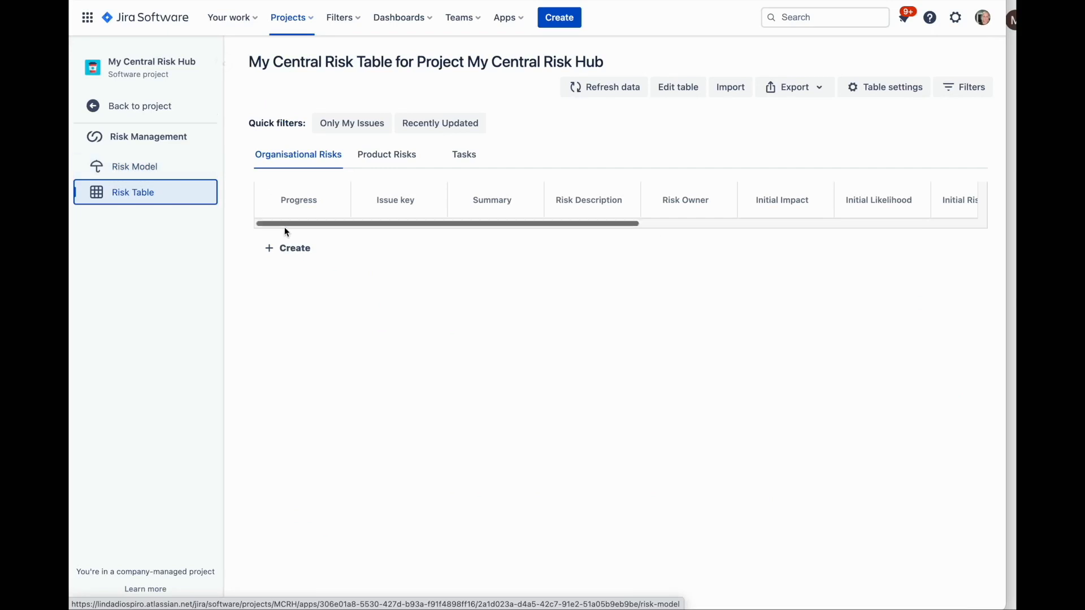
left_click(291, 244)
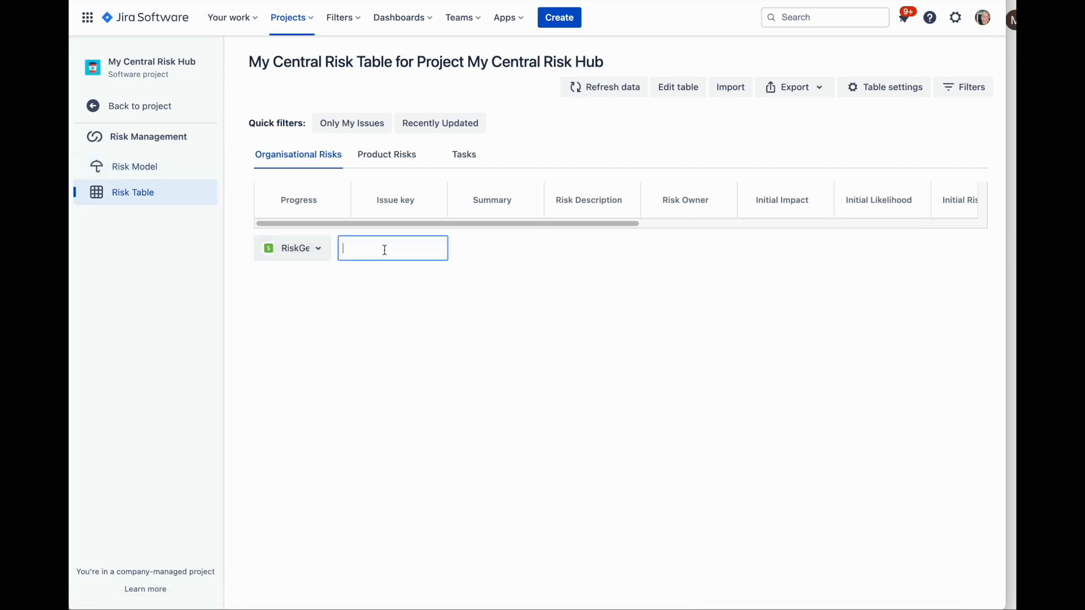
type("Risk1")
key("Return")
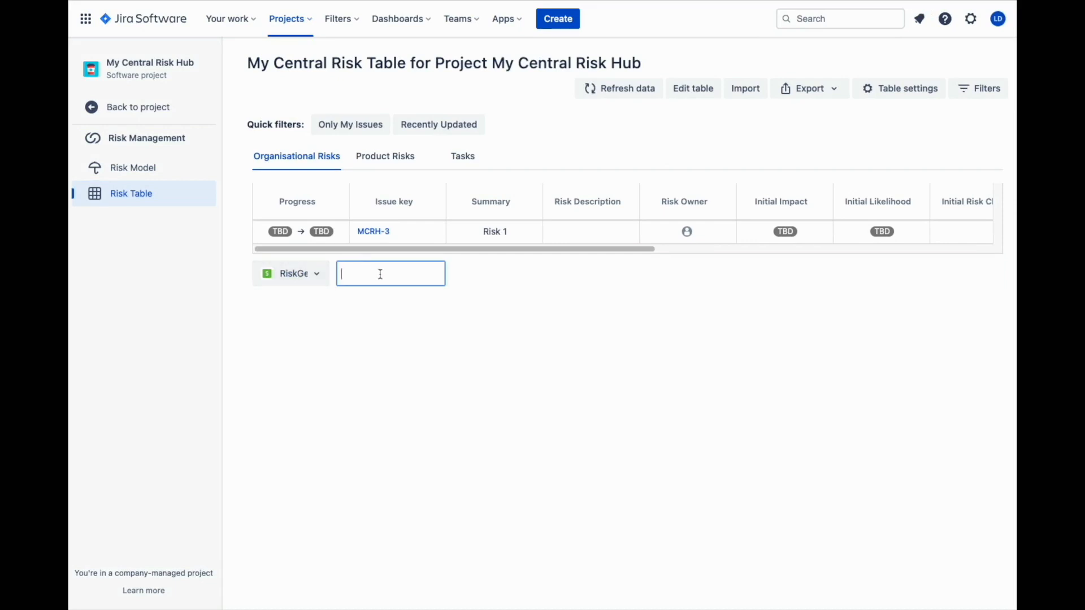
type("Risk 2")
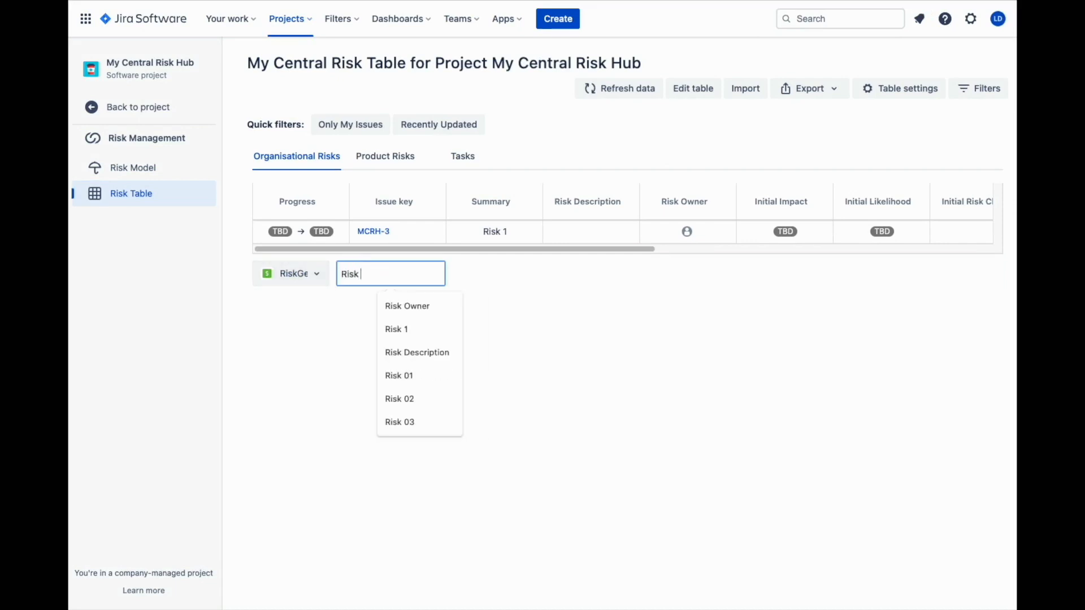
key("Return")
type("Risk 3")
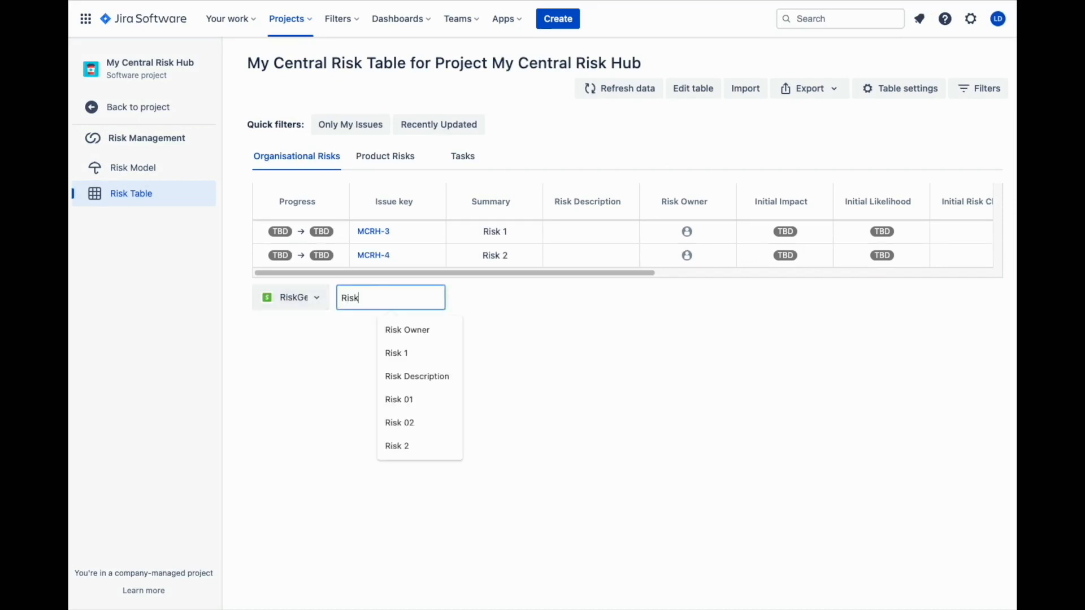
key("Return")
key("Escape")
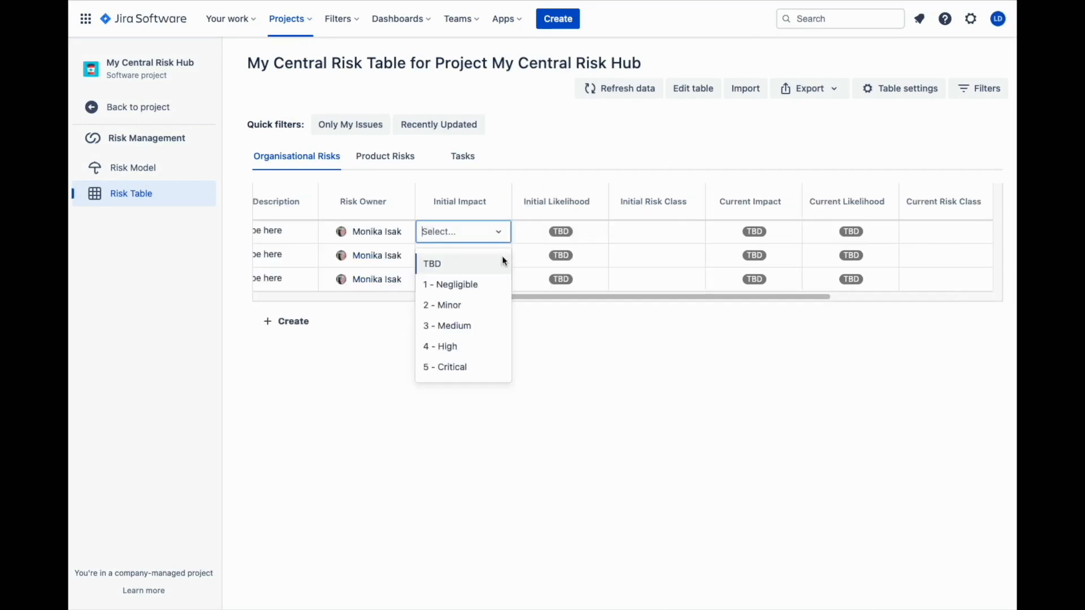
Set Risk 1's initial impact to 4 - High and its initial likelihood to 4 - Likely
left_click(449, 344)
left_click(556, 231)
left_click(538, 344)
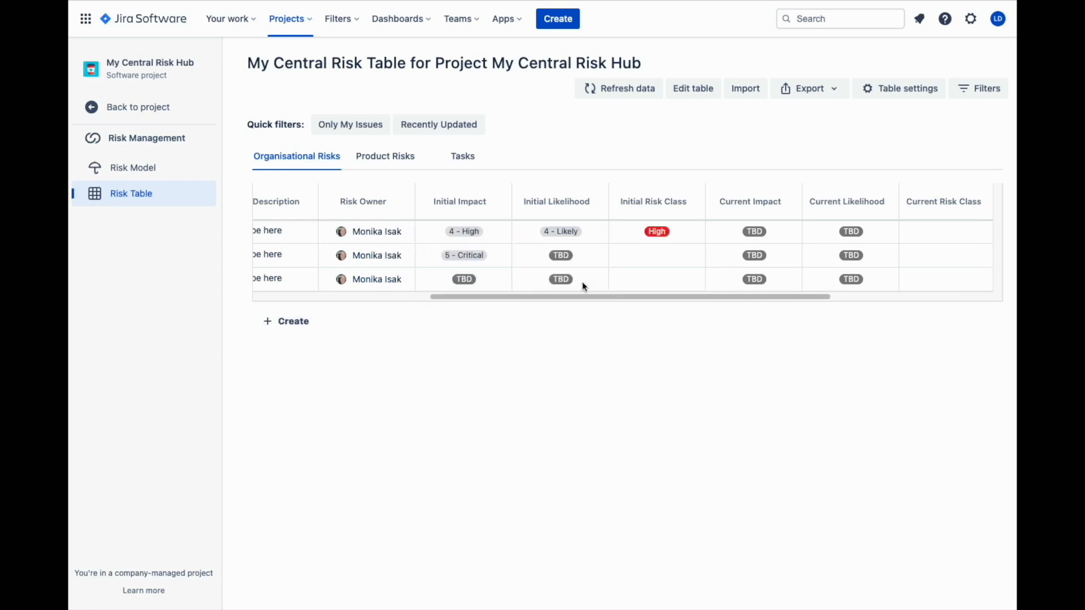
Add RiskProd issues Product Risk 1 through Product Risk 4 to the Product Risks sheet
scroll(582, 281, "left", 10)
left_click(398, 161)
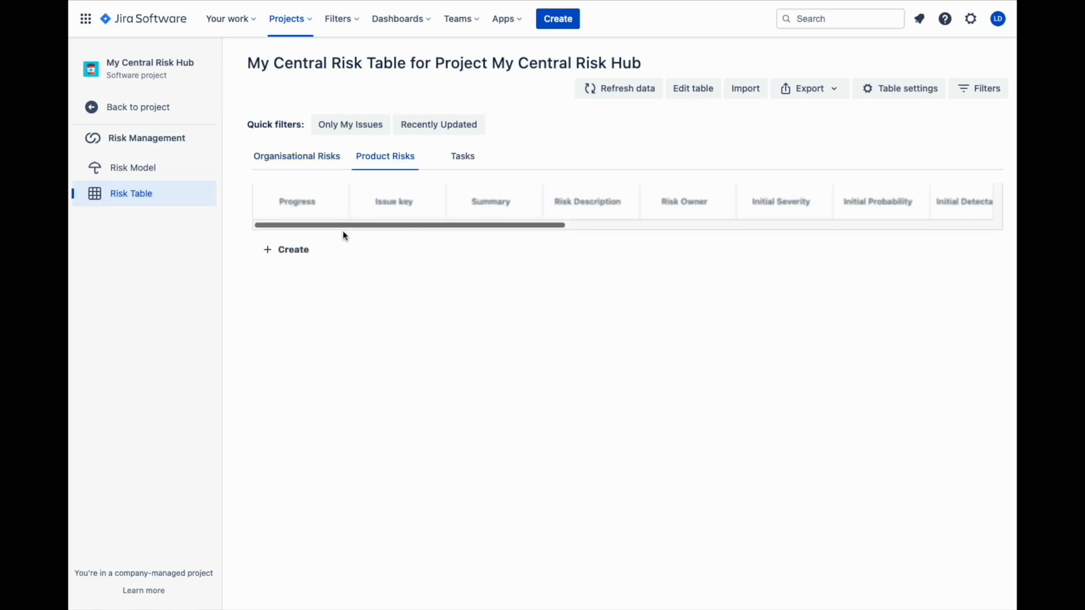
left_click(294, 252)
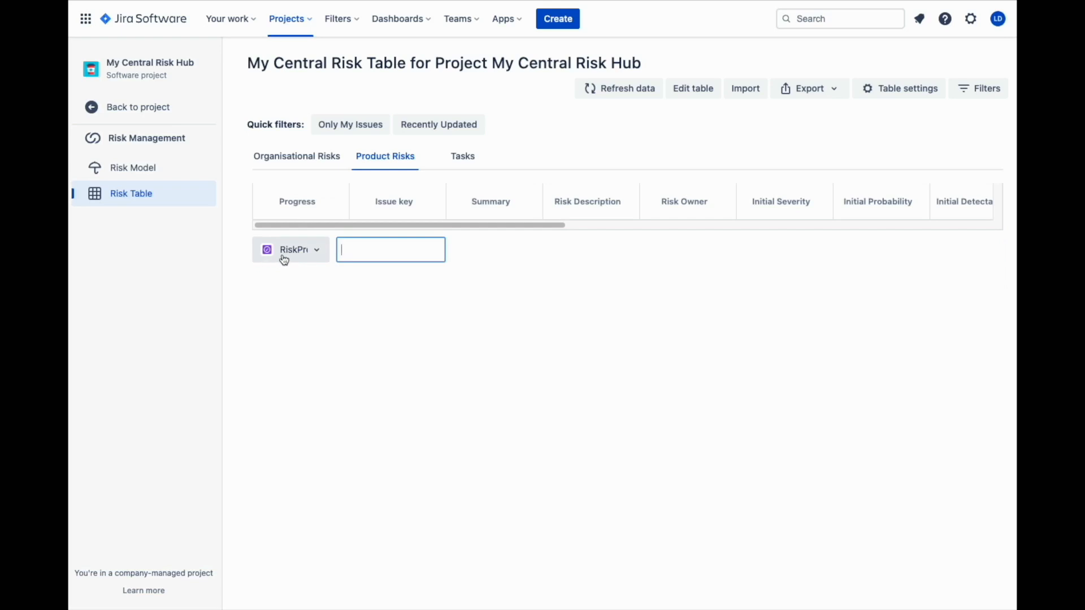
type("Product")
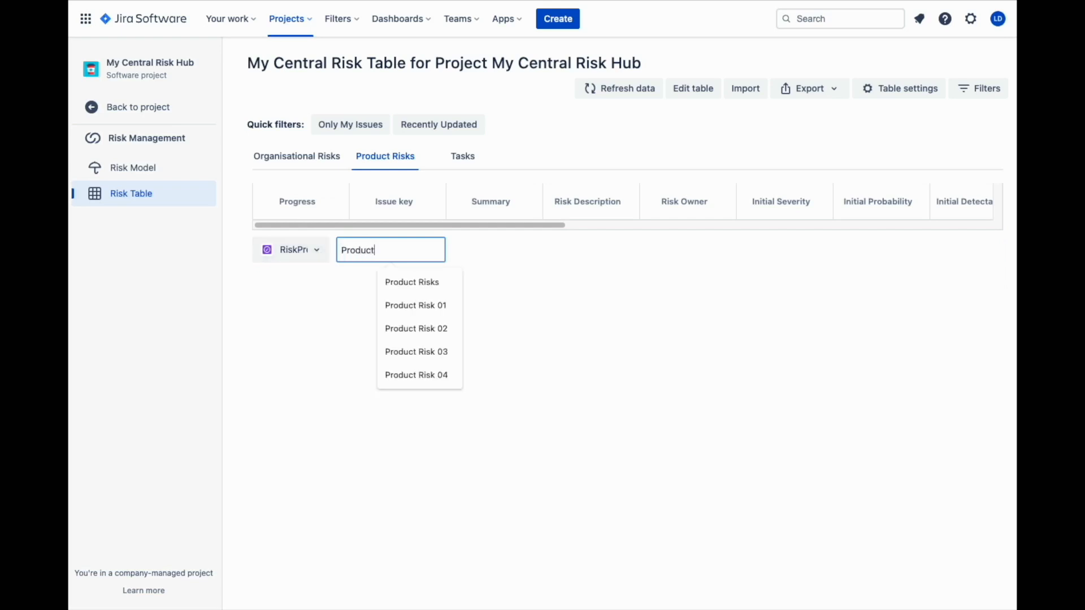
type(" Risk 1")
key("Return")
left_click(300, 264)
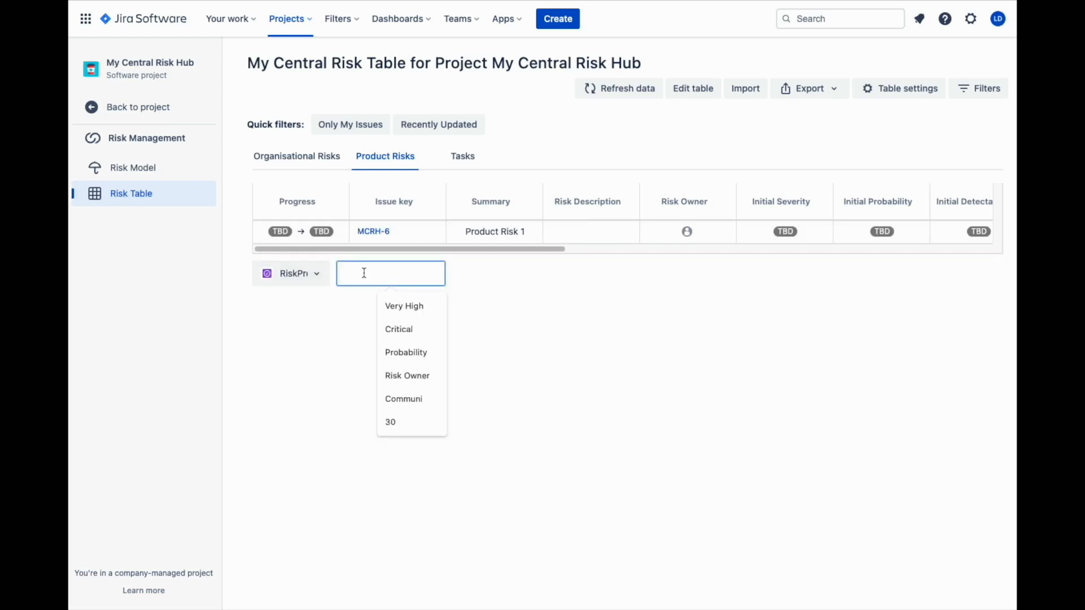
type("Product Risk 2")
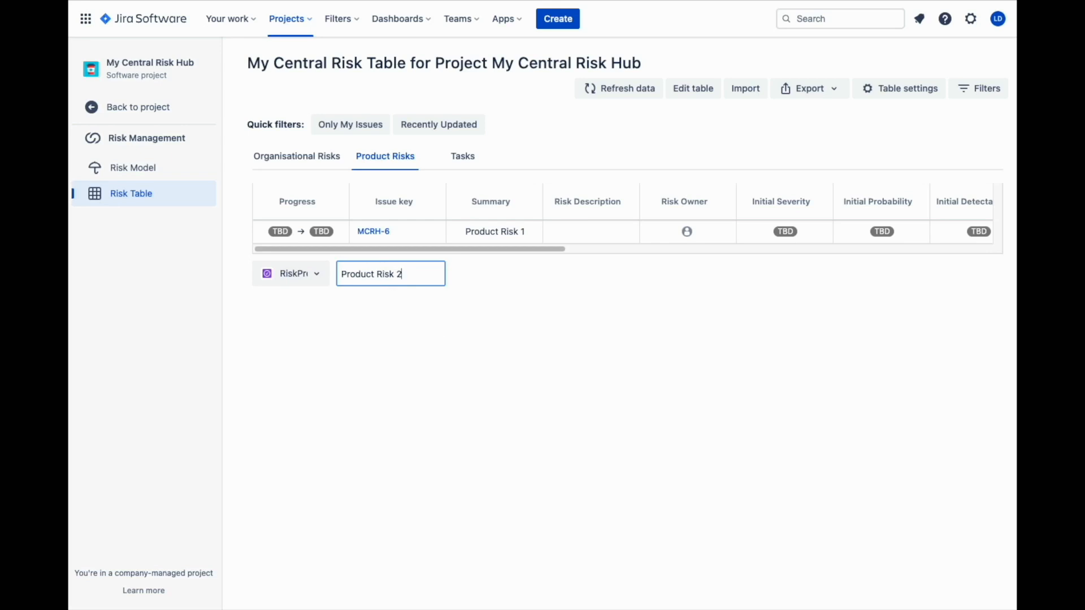
key("Return")
left_click(303, 299)
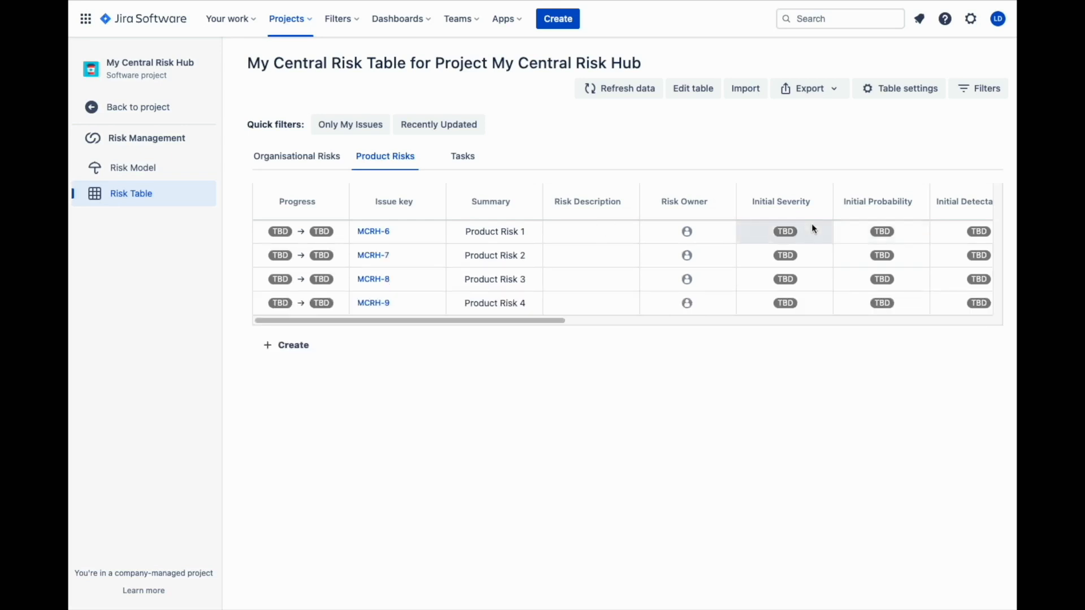
Rate Product Risk 1 with initial severity 5 - Catastrophic, probability 4 - Probable and detectability 4 - Low Certainty
left_click(812, 229)
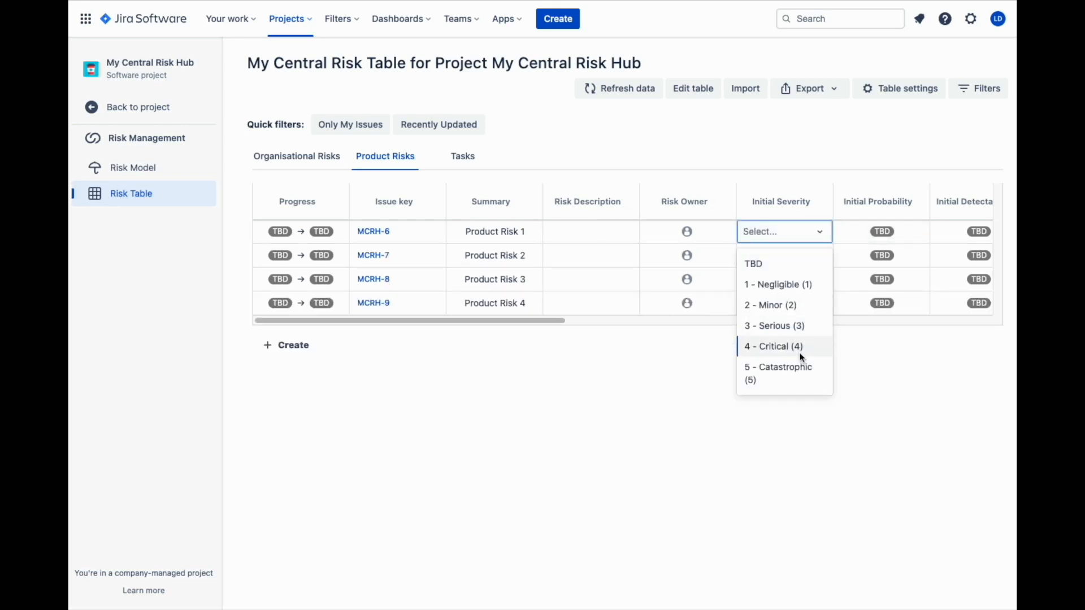
left_click(811, 376)
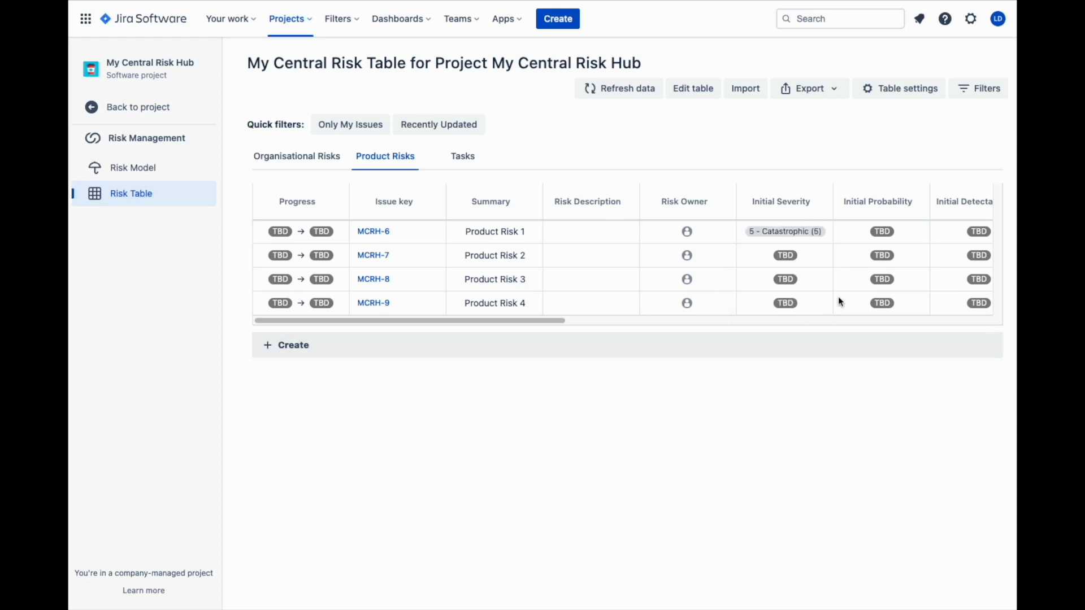
left_click(910, 232)
left_click(909, 341)
left_click(960, 232)
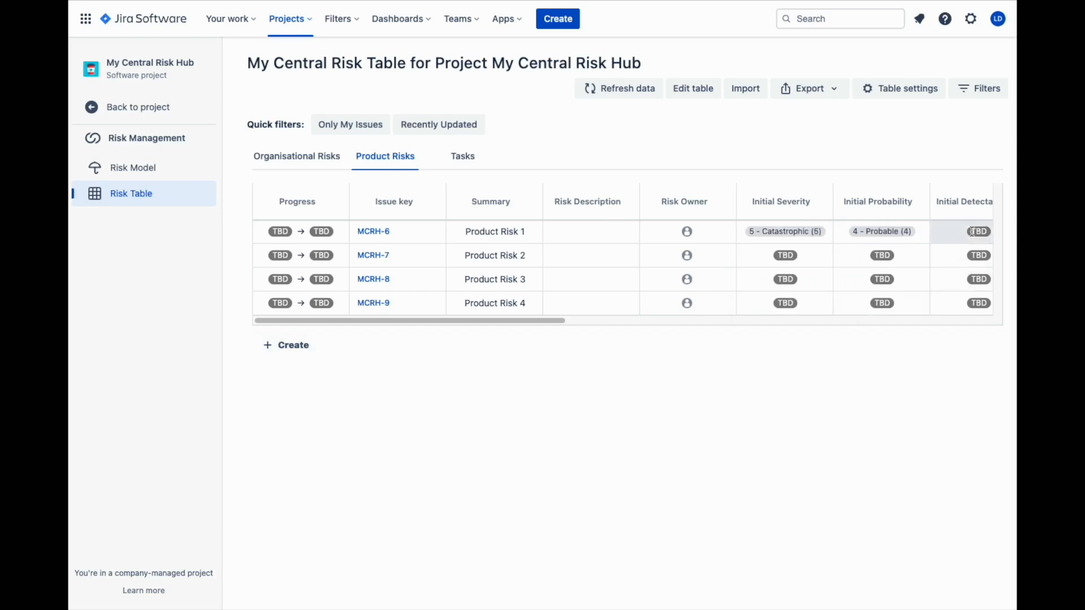
left_click(970, 385)
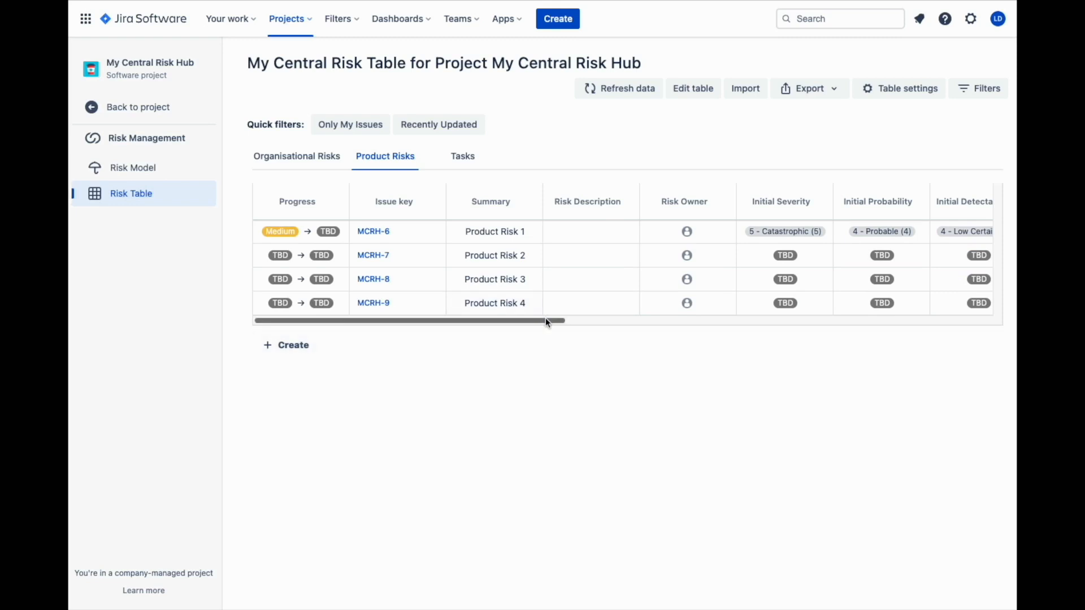
Set Product Risk 3's initial probability to 4 - Probable
scroll(552, 319, "right", 5)
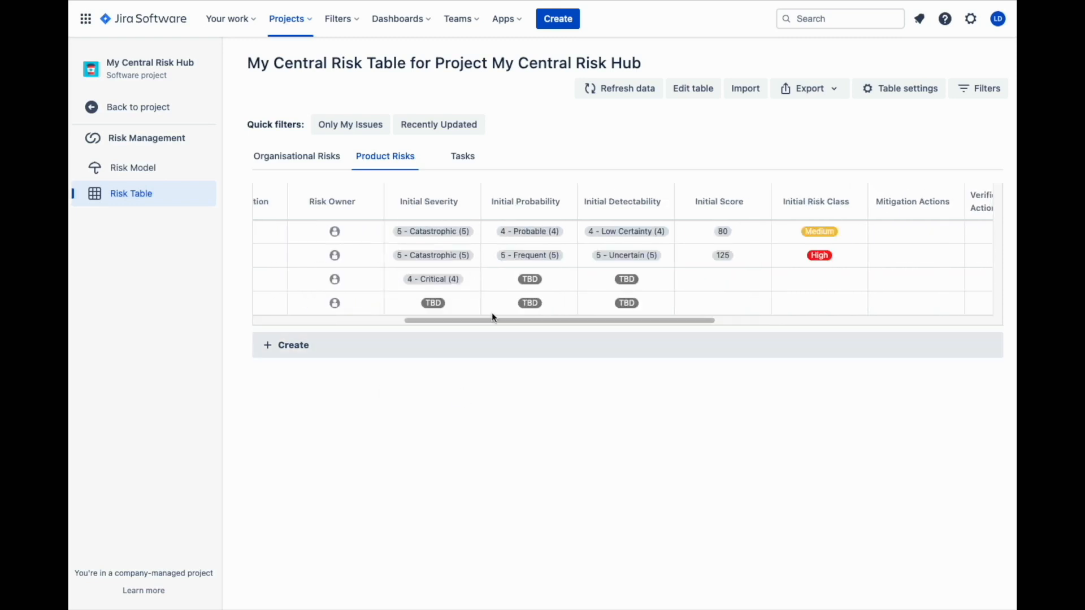
left_click(541, 284)
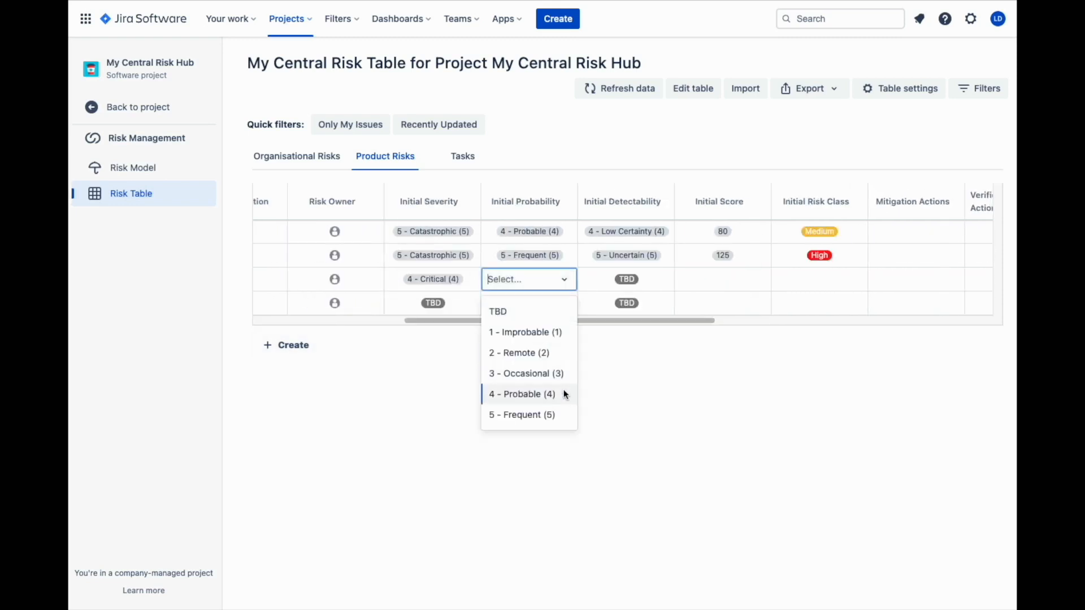
left_click(563, 388)
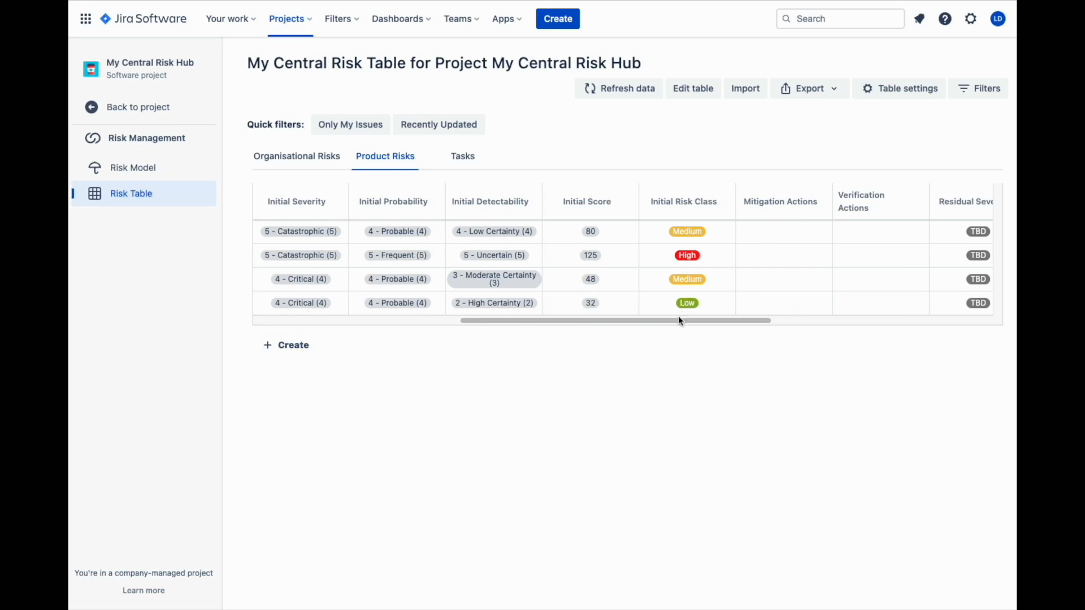
Review the rated issues in the organisational risk matrix and in the product risk model's initial and residual views
left_click(154, 171)
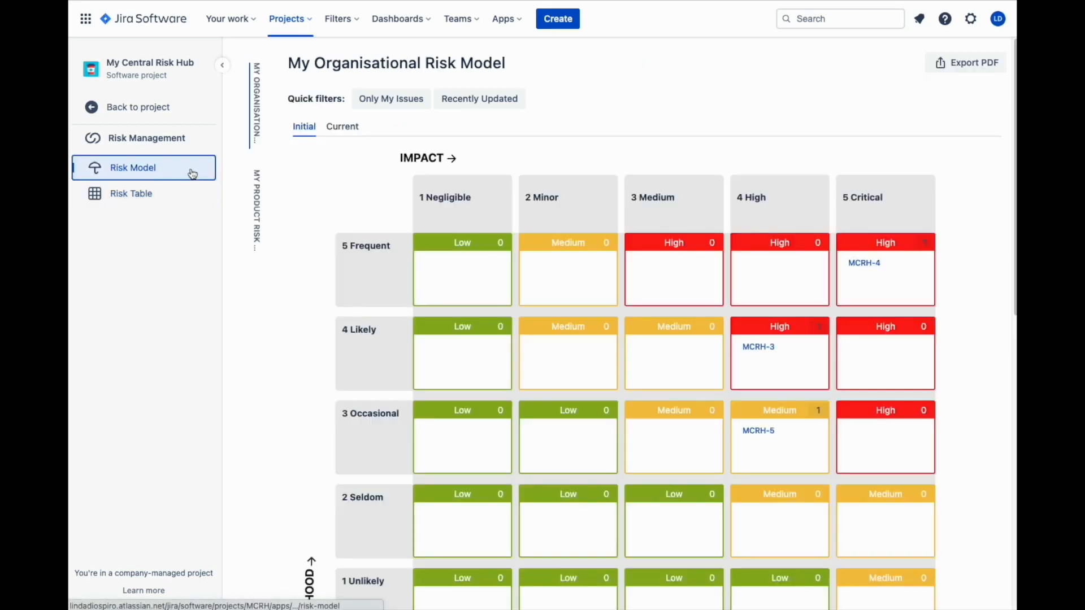
left_click(255, 204)
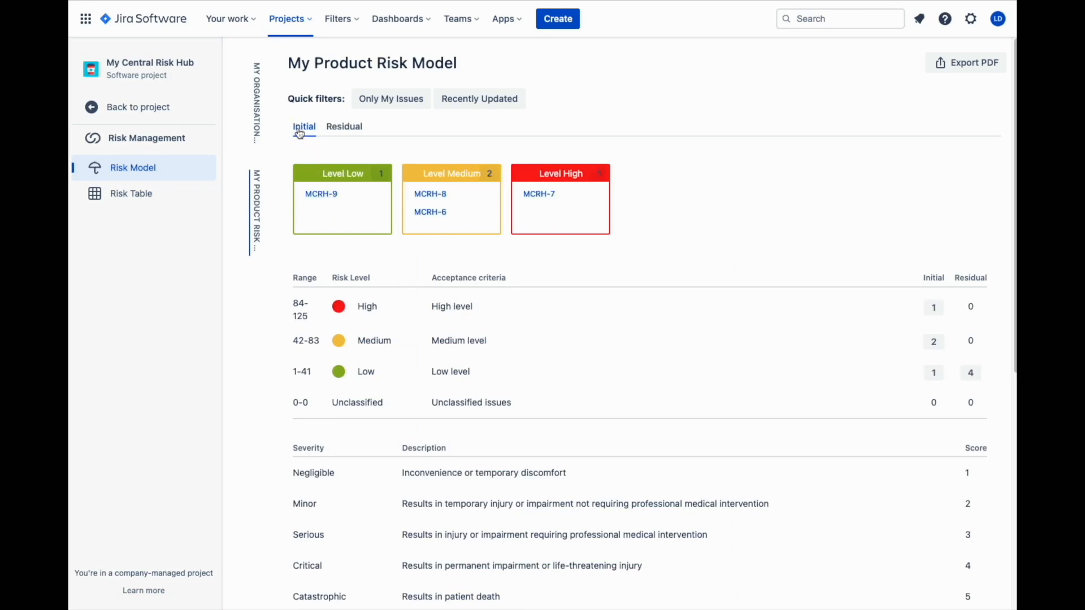
left_click(358, 130)
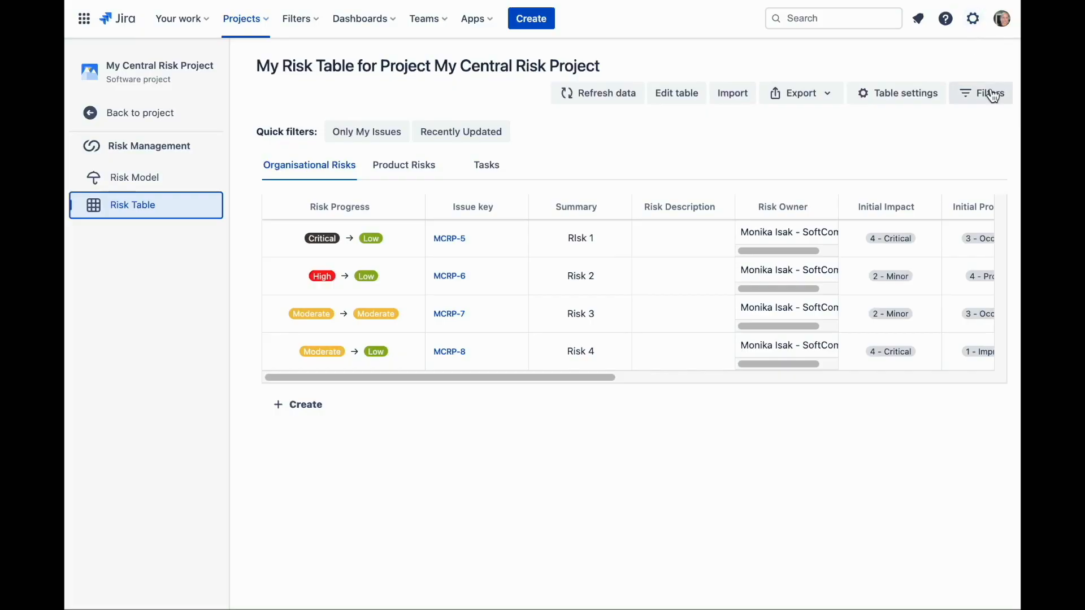
Look through the risk table's filter options, including Risk Progress and Current Risk Class, and clear the filters
left_click(987, 93)
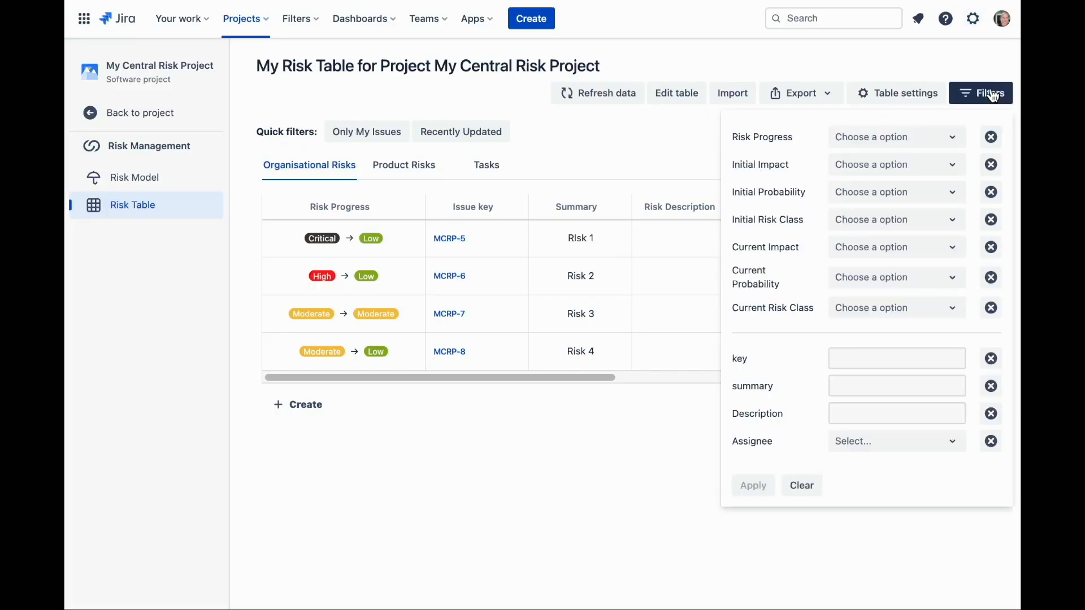
left_click(855, 148)
left_click(854, 147)
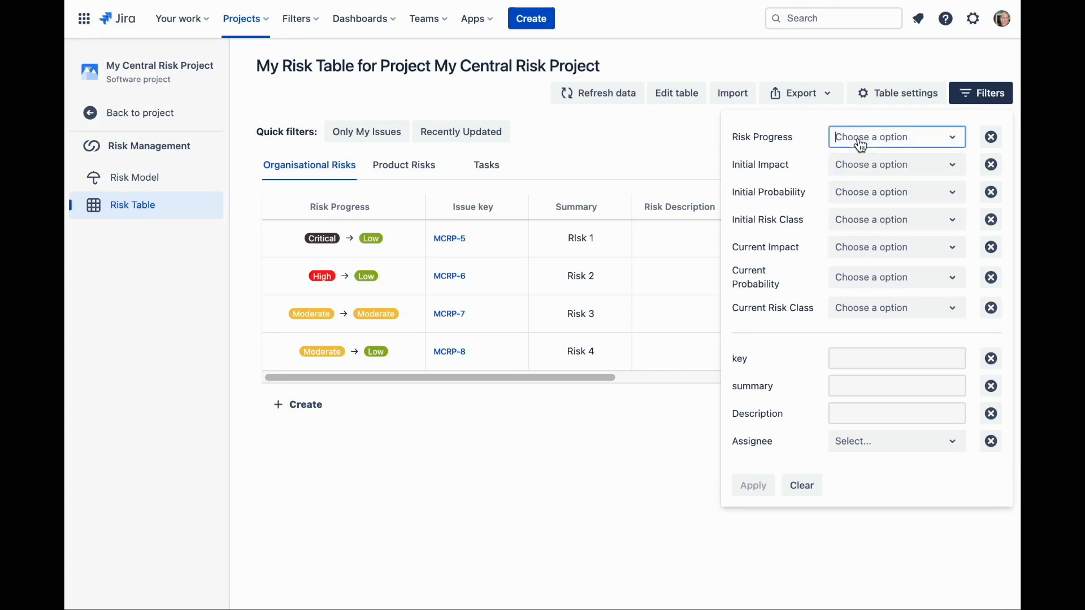
left_click(867, 313)
left_click(865, 313)
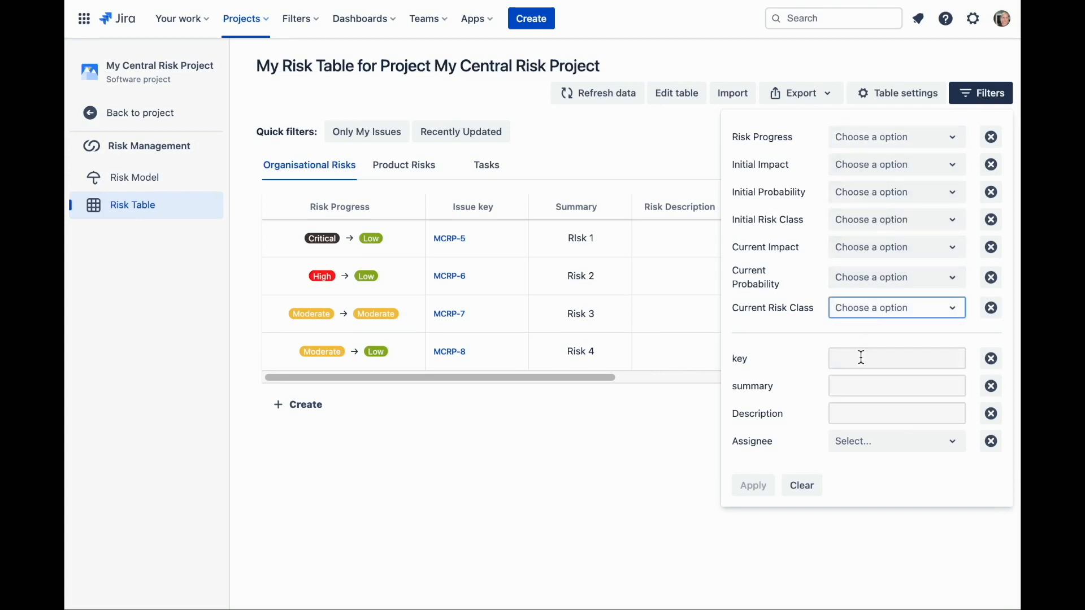
left_click(801, 485)
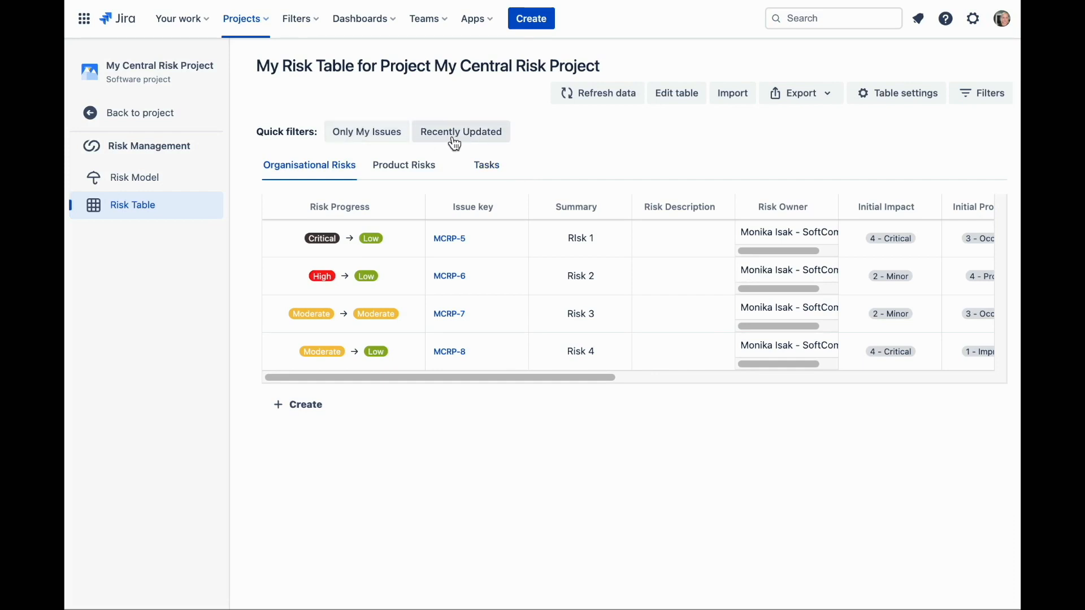
Open the Risk Management settings of My Central Risk Project and look over the quick filters and My Risk Model's configuration
left_click(121, 115)
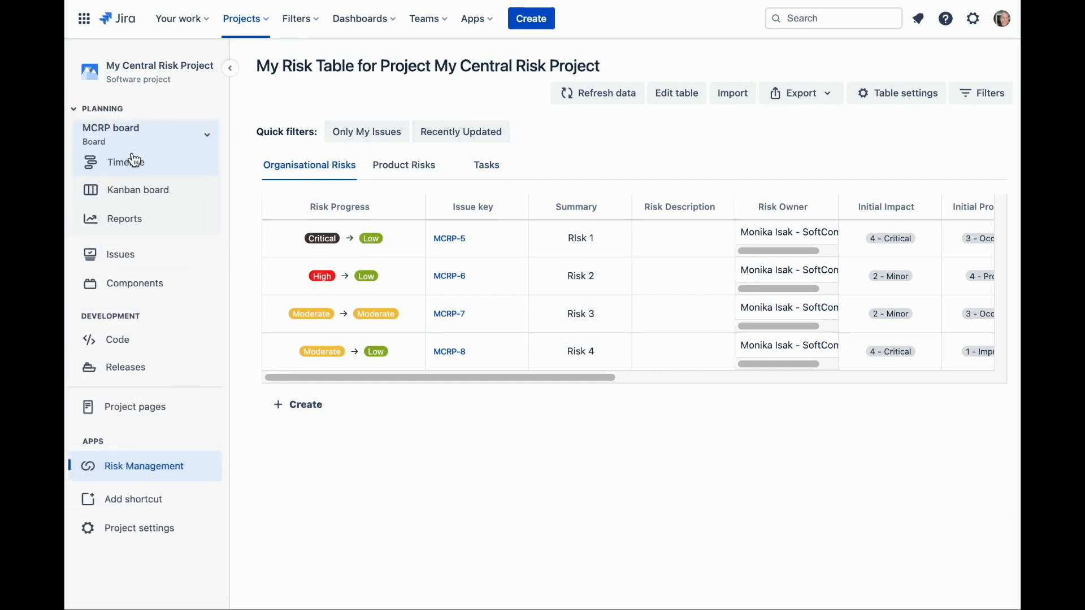
left_click(137, 530)
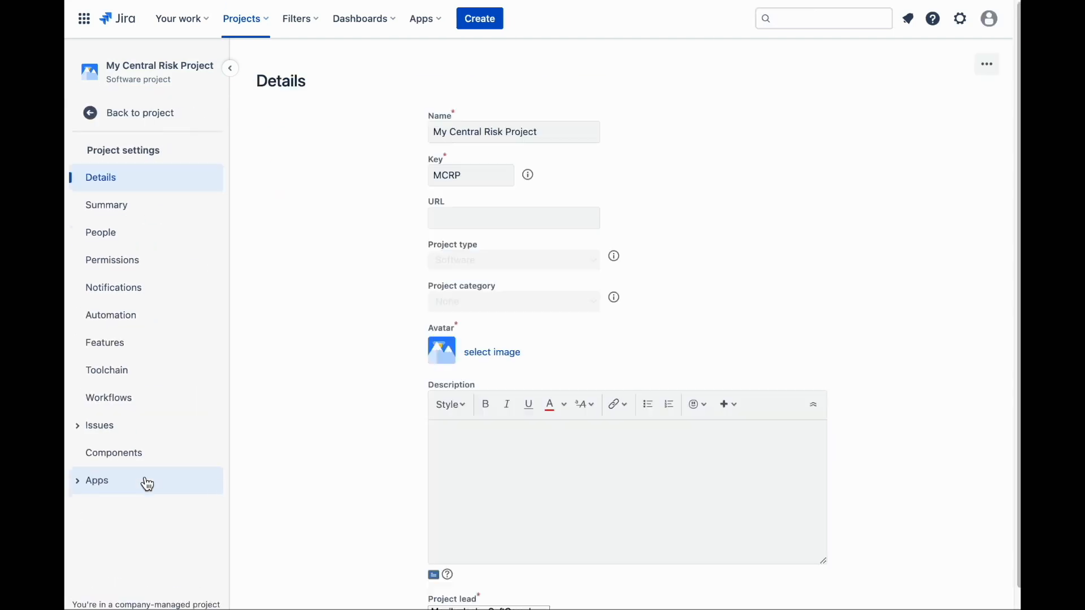
scroll(110, 488, "down", 3)
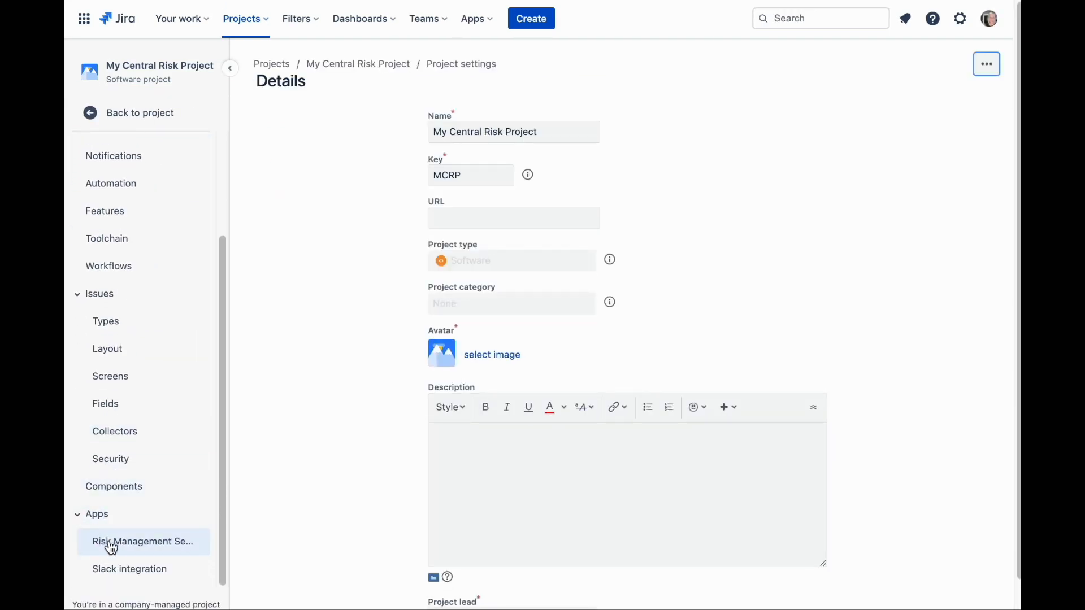
left_click(150, 546)
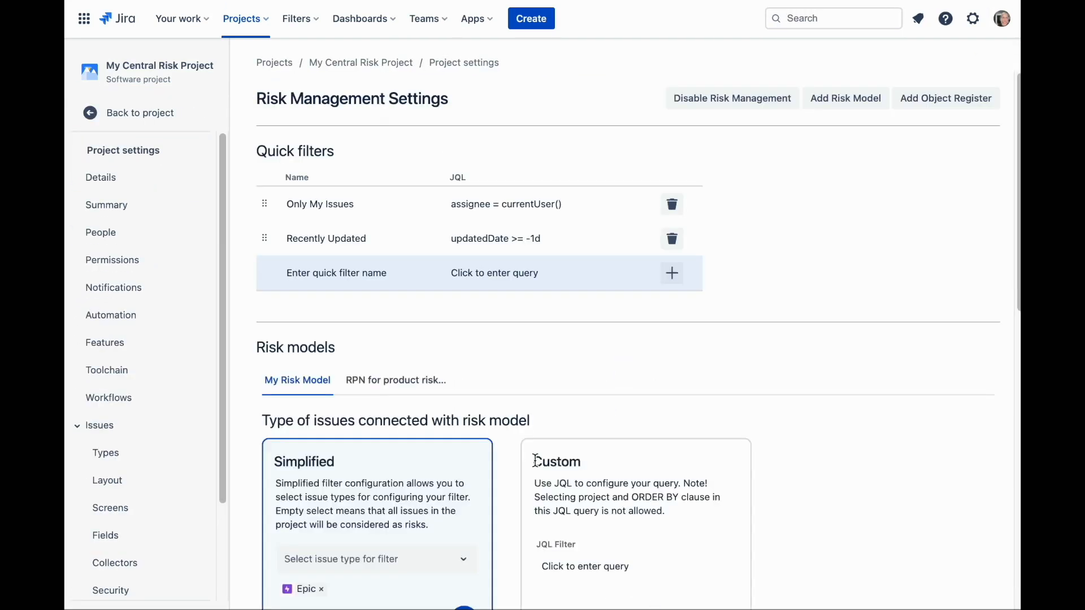
scroll(626, 445, "down", 8)
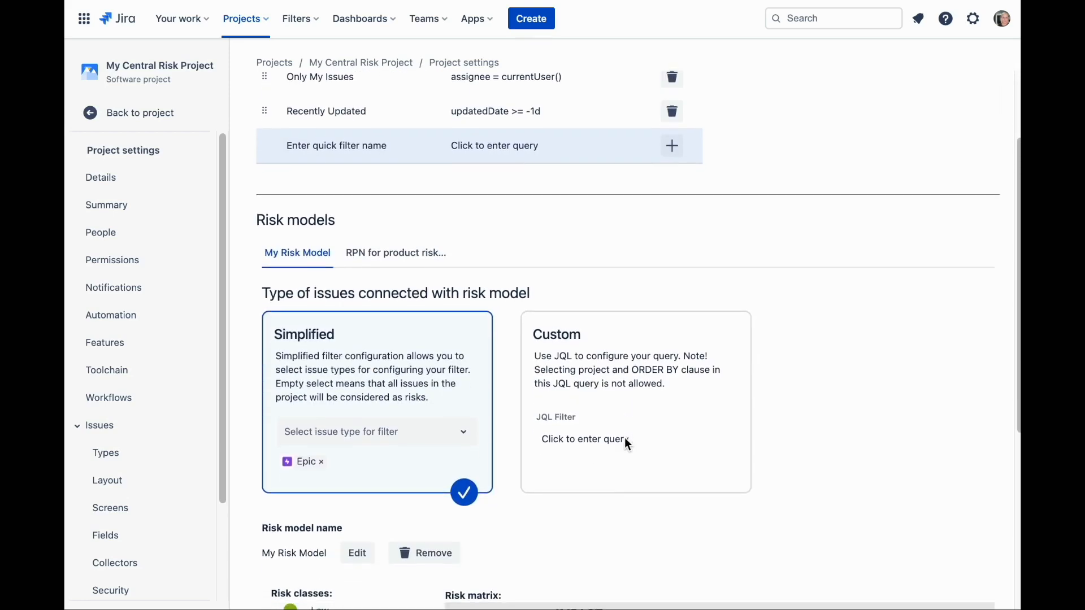
scroll(625, 441, "up", 9)
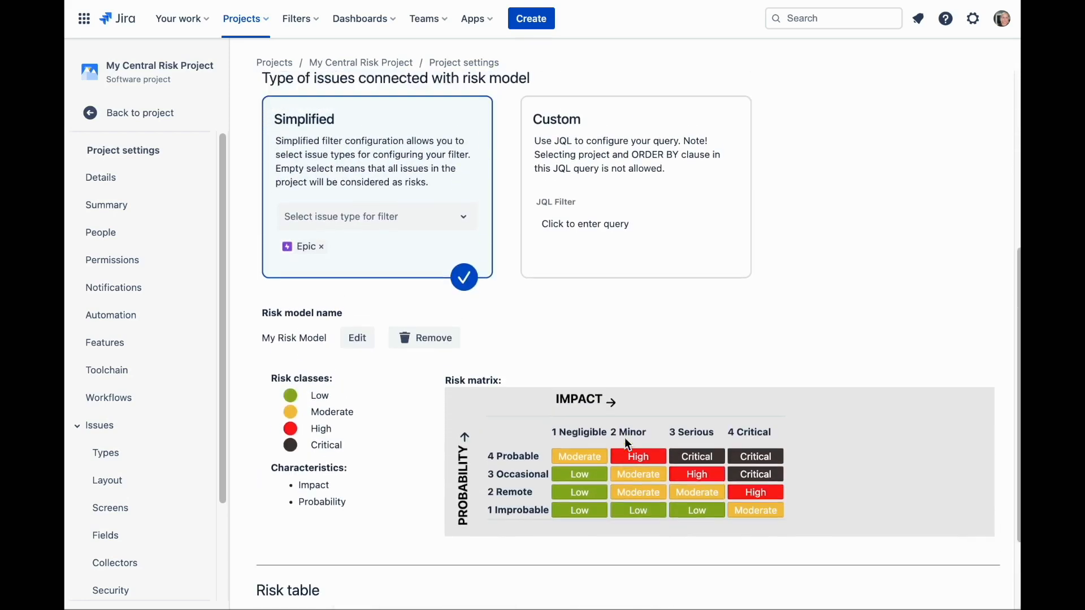
Add a quick filter named My New Organisational Risks with the JQL issuetype = Epic AND assignee in (currentUser()) AND created >= -3d
scroll(625, 437, "up", 1)
left_click(505, 272)
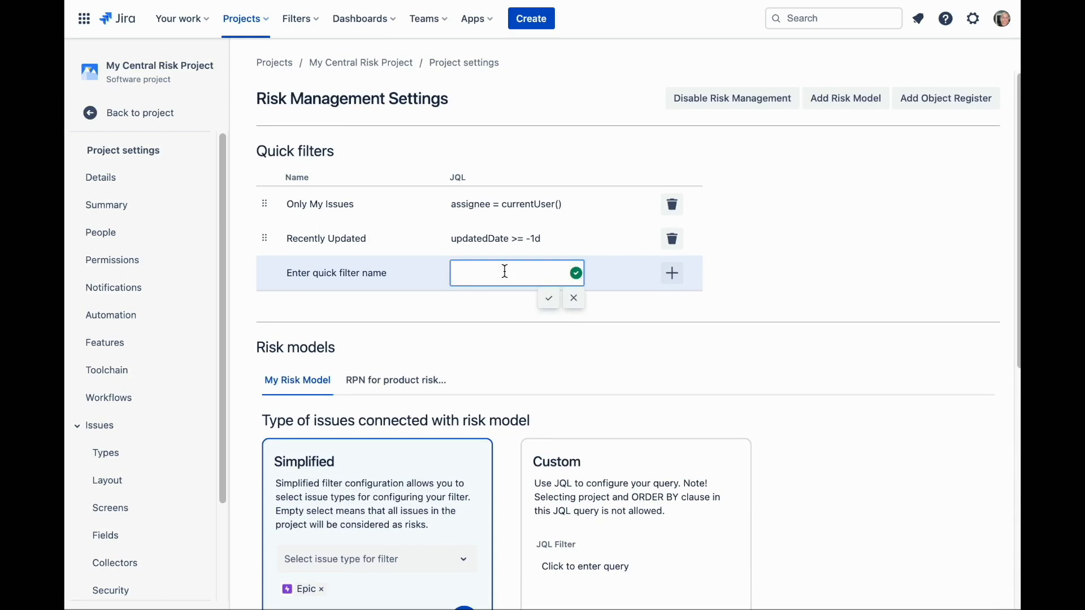
type("issuetype = Epic AND assignee in (currentUser()) AND created >= -3d")
left_click(548, 298)
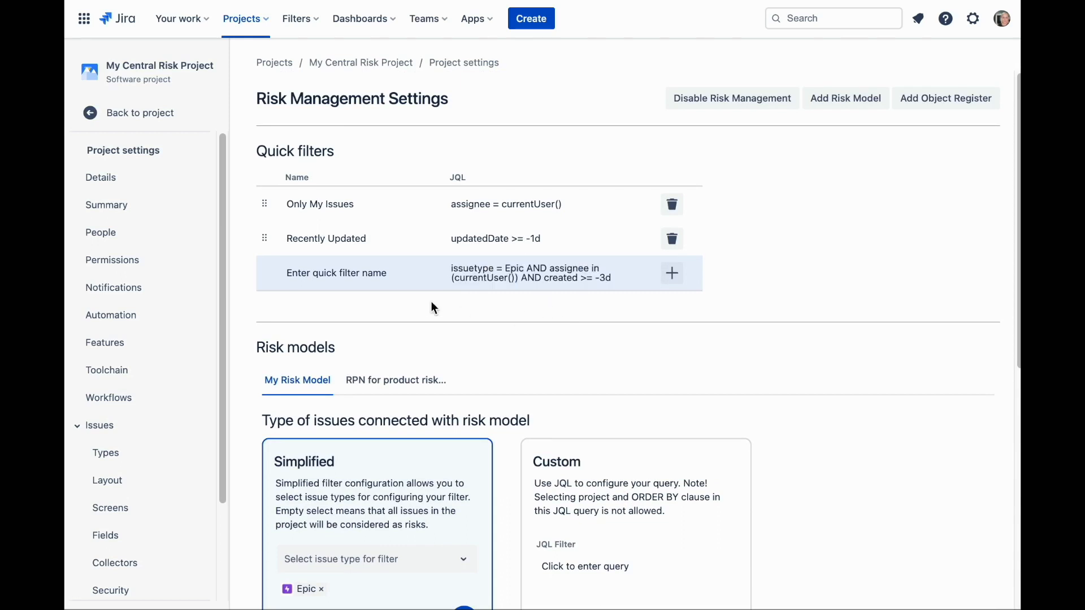
left_click(352, 281)
type("My New Organisational Risks")
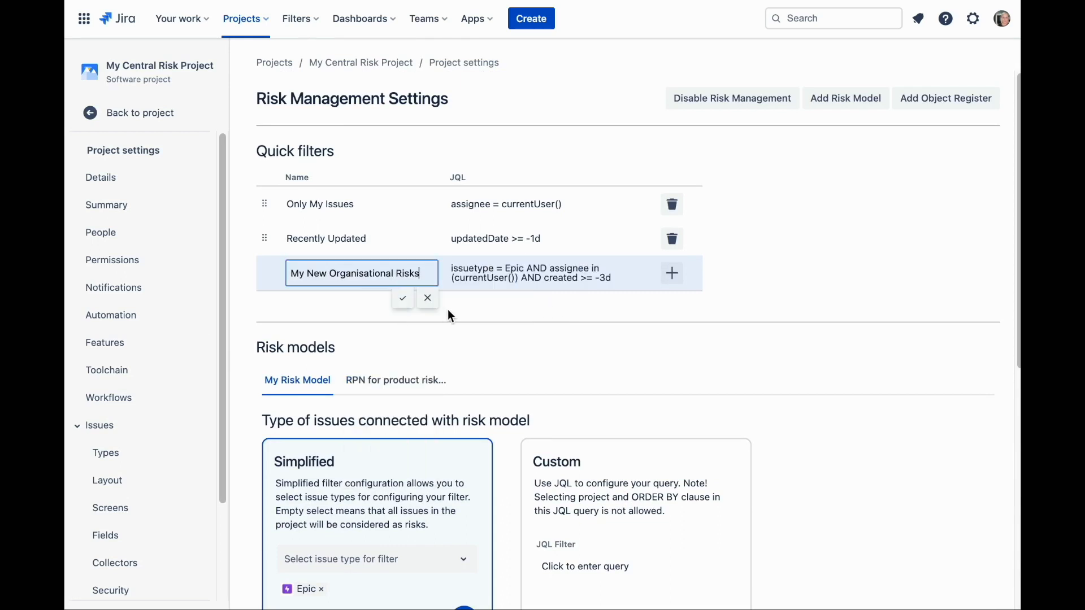
left_click(402, 298)
left_click(673, 275)
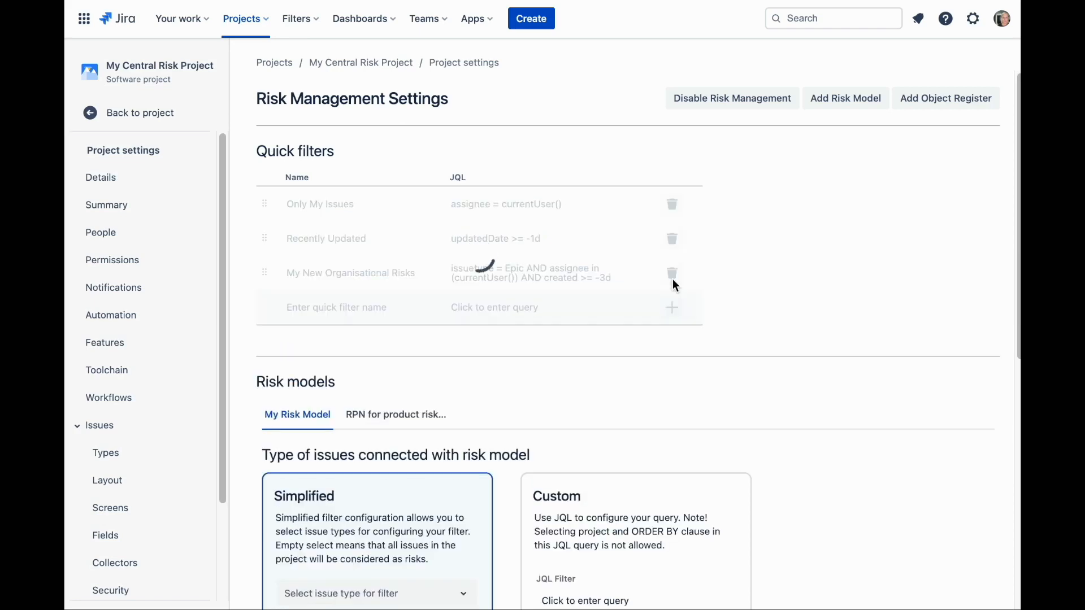
Return to the project's risk table and apply the My New Organisational Risks quick filter to the Organisational Risks sheet
left_click(109, 113)
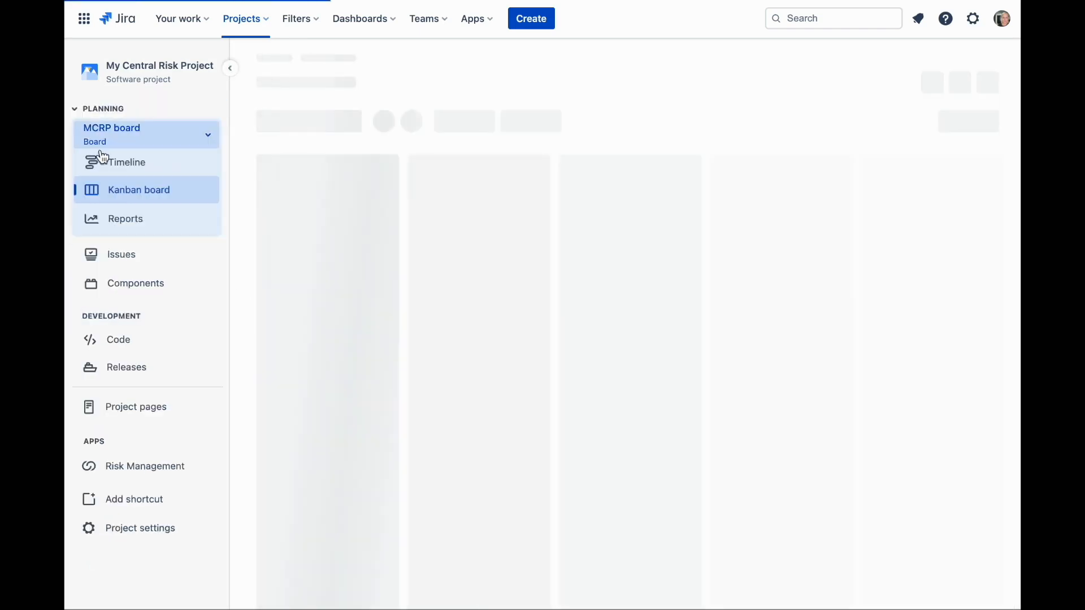
left_click(138, 465)
left_click(130, 205)
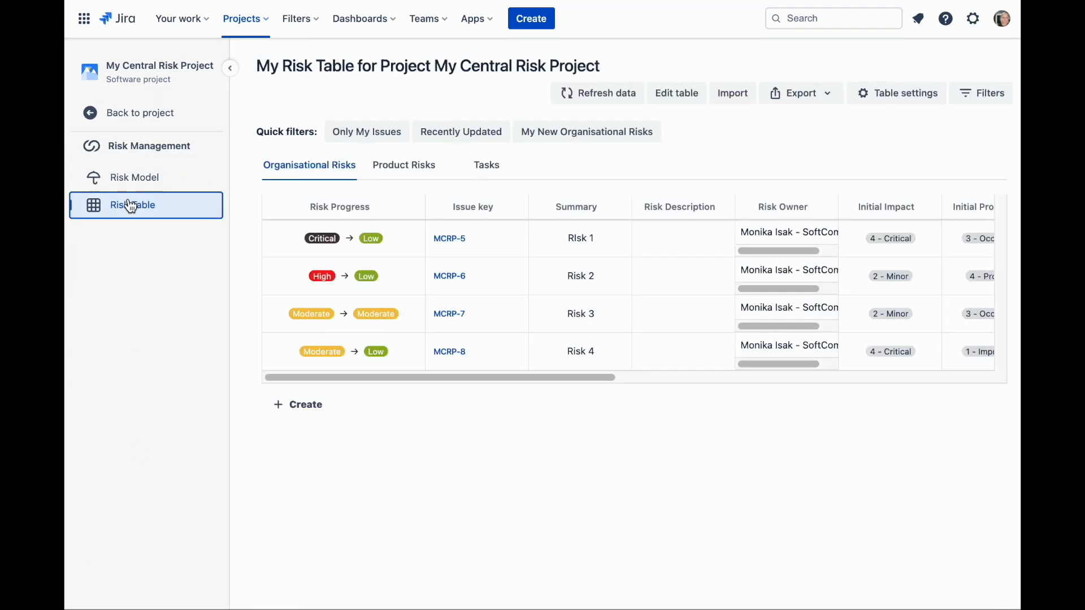
left_click(598, 136)
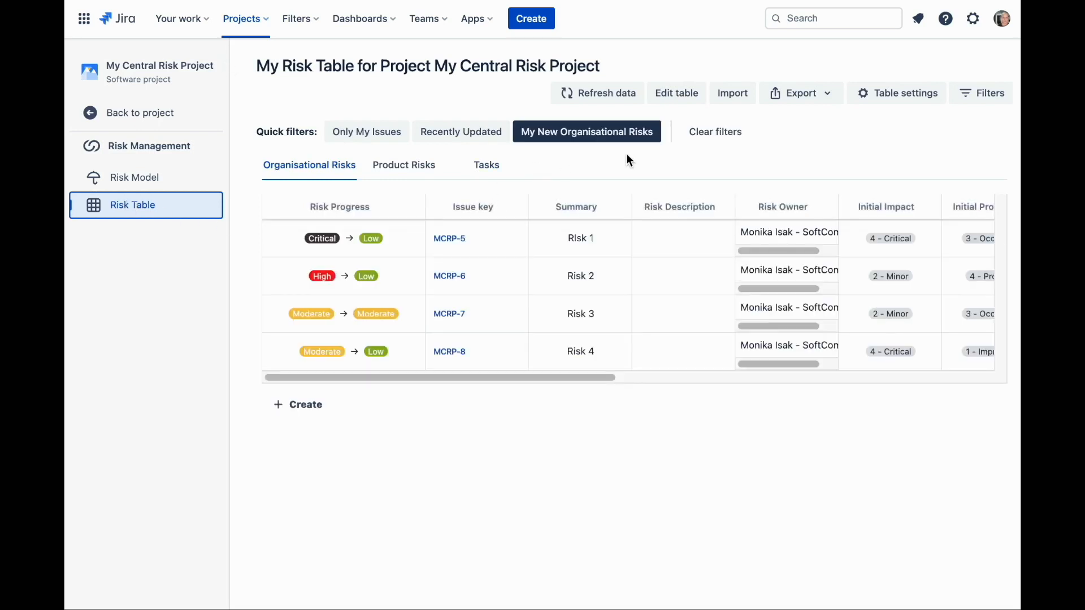